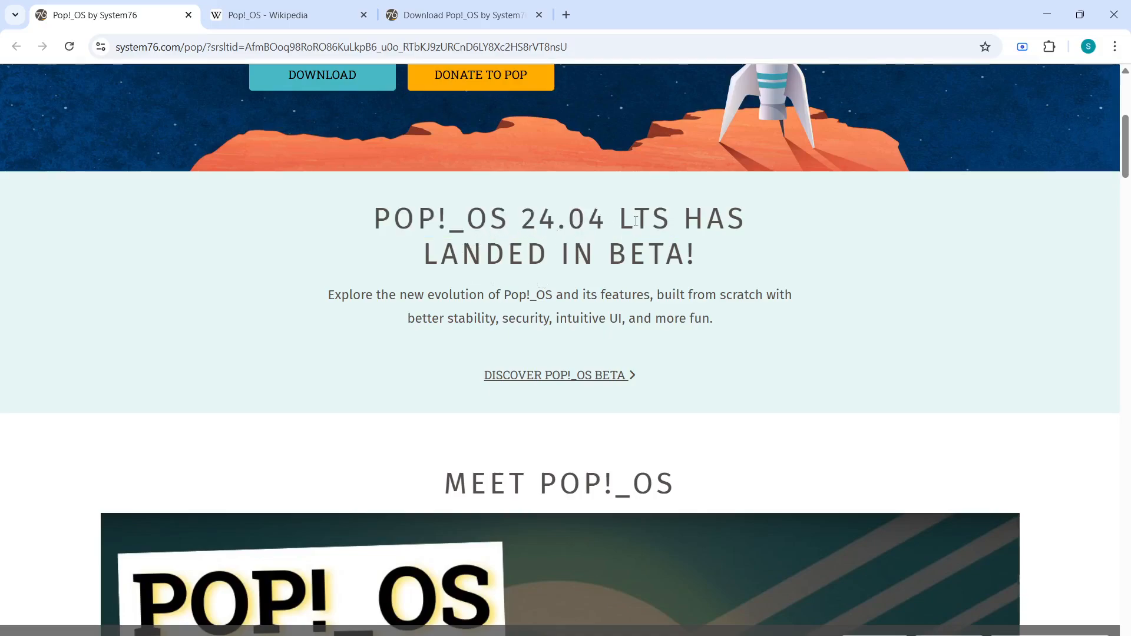
# Review the Pop!_OS versions on the System76 site and the overview and release history table in the Wikipedia article.
pyautogui.moveTo(622, 219); pyautogui.dragTo(690, 216)
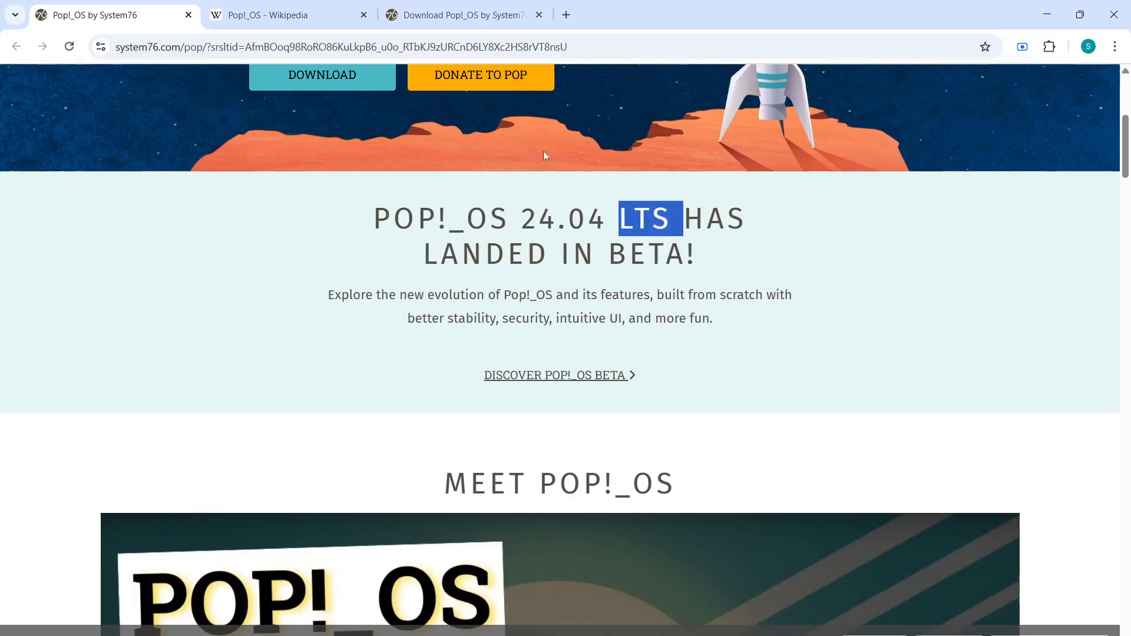
pyautogui.click(478, 17)
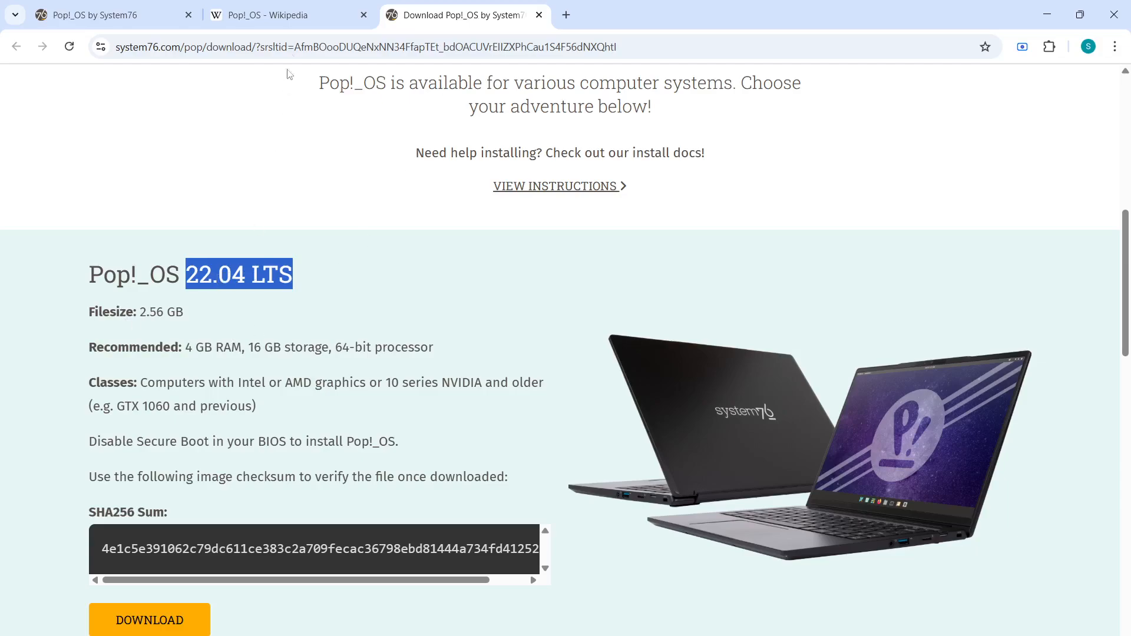
pyautogui.click(241, 17)
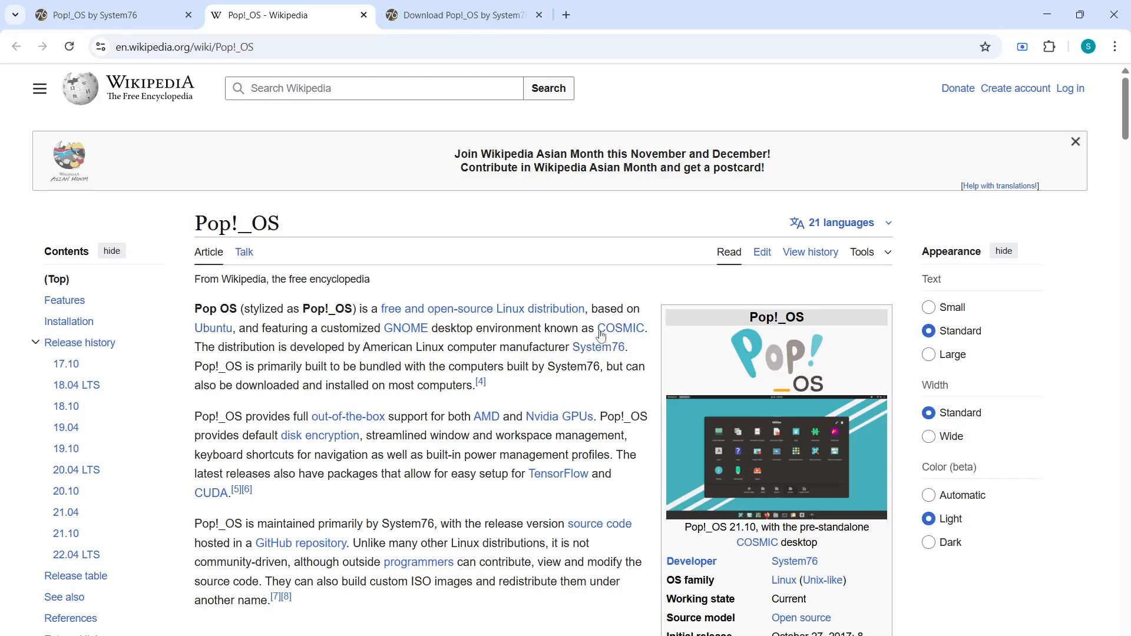
pyautogui.moveTo(618, 331)
pyautogui.moveTo(1126, 134); pyautogui.dragTo(1126, 157)
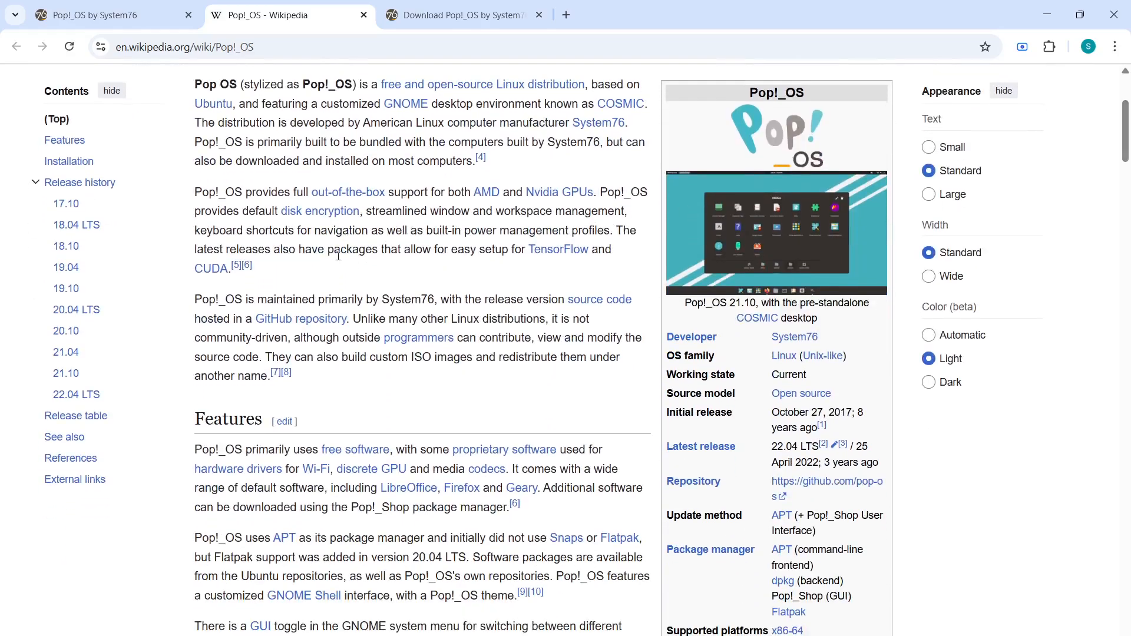
pyautogui.moveTo(335, 250); pyautogui.dragTo(596, 244)
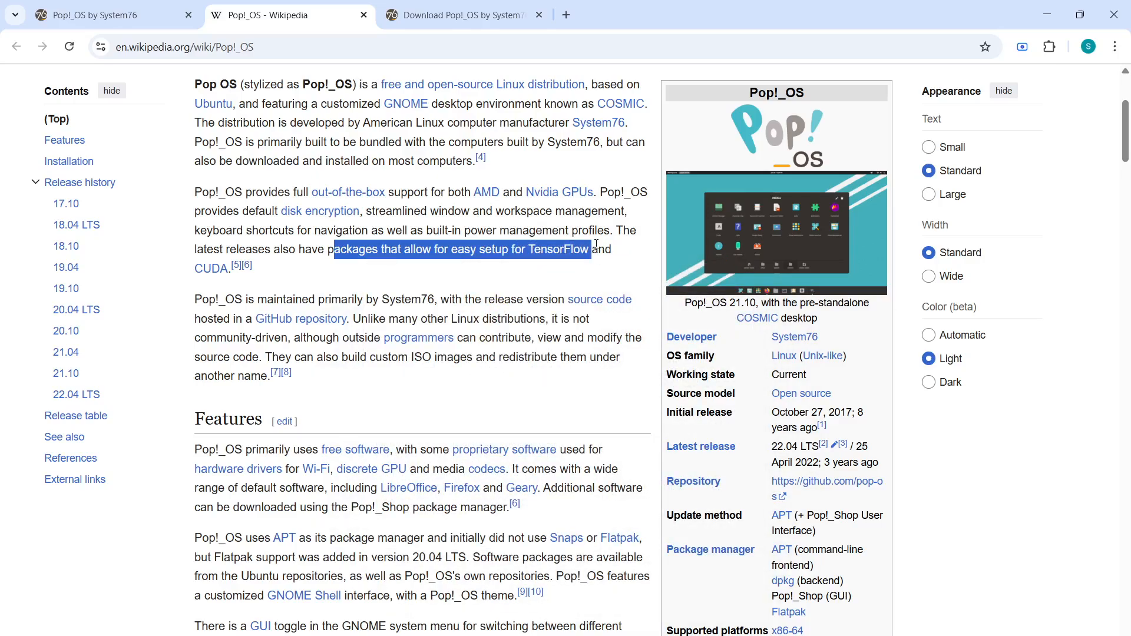
pyautogui.moveTo(1128, 120); pyautogui.dragTo(1128, 470)
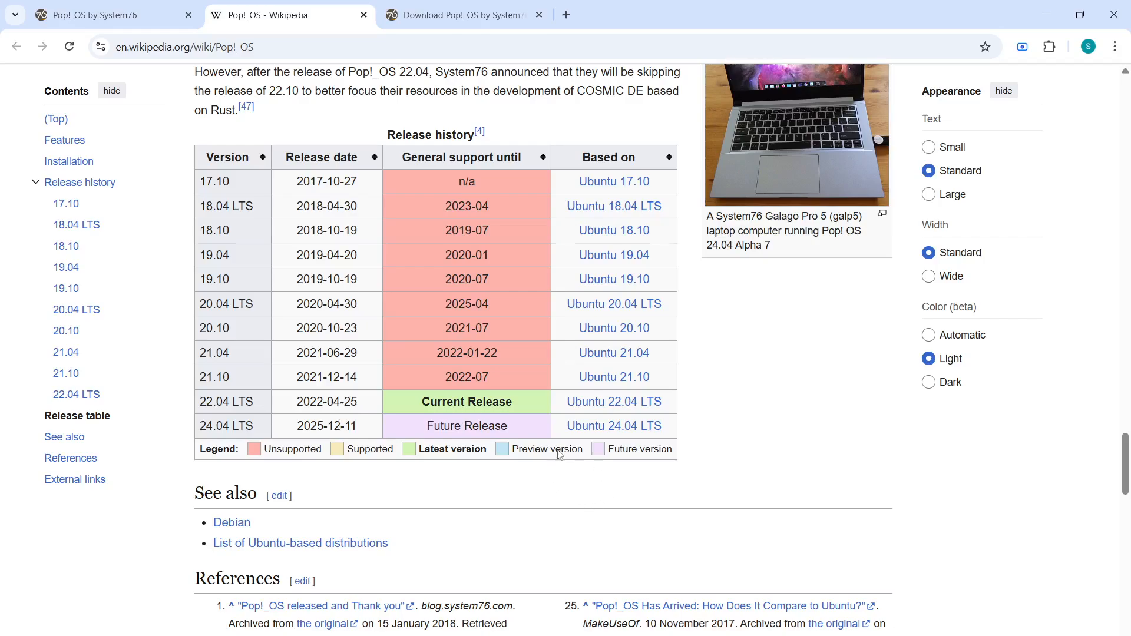
pyautogui.moveTo(615, 410)
pyautogui.moveTo(641, 433)
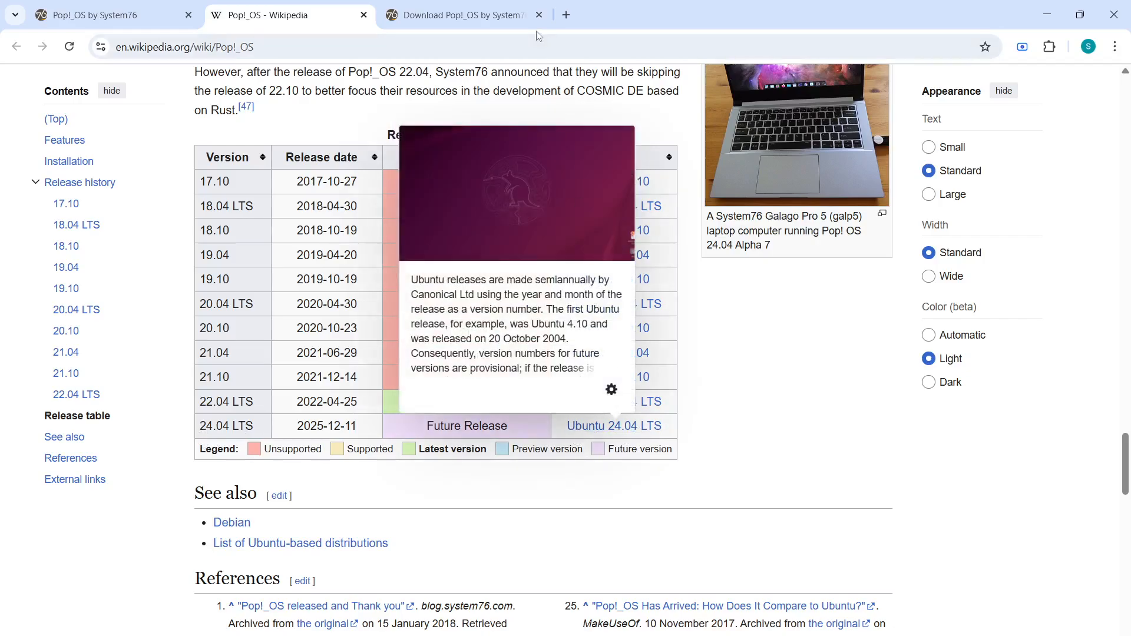
# Check the Pop!_OS 22.04 LTS download page and find the pop-os_22.04_amd64_intel_58 image in the sw2 folder in File Explorer.
pyautogui.click(486, 16)
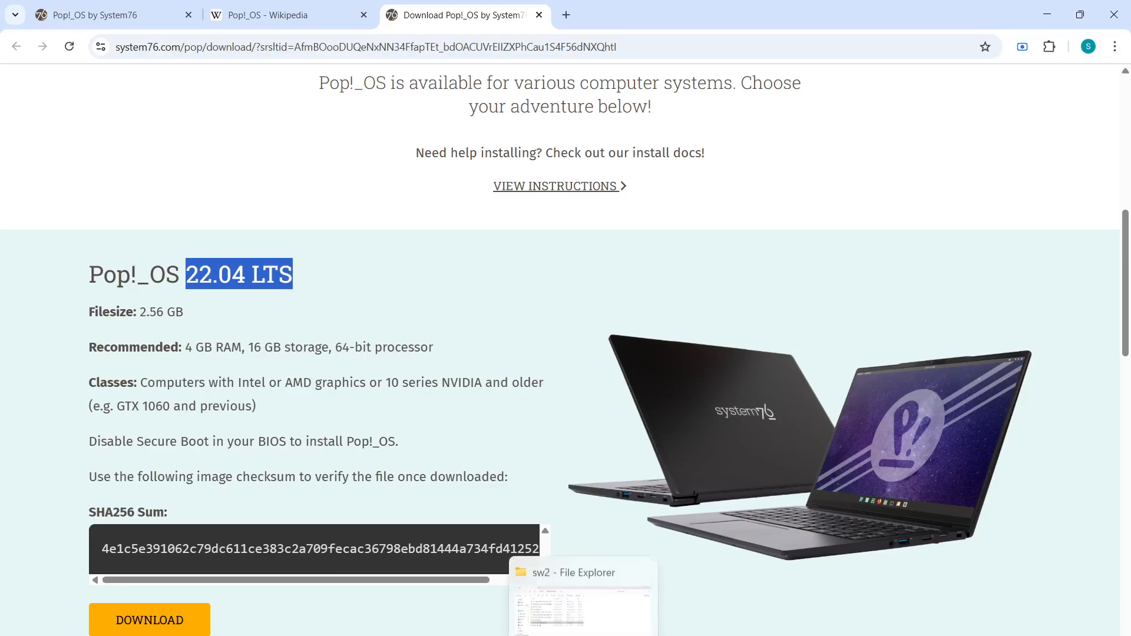
pyautogui.click(583, 635)
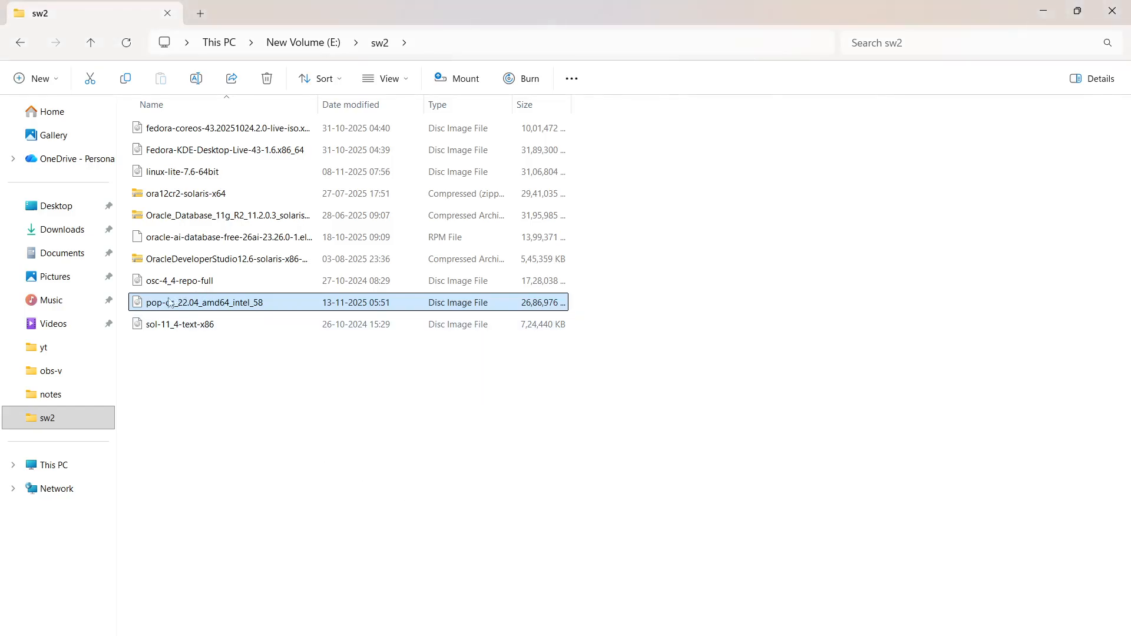
pyautogui.moveTo(229, 306)
# In VirtualBox, create the Ubuntu (64-bit) machine pop24-vm1 in E:\vbox2 from pop-os_22.04_amd64_intel_58.iso with 8096 MB memory, 2 processors and a 70 GB disk.
pyautogui.hotkey('alt', 'Tab')
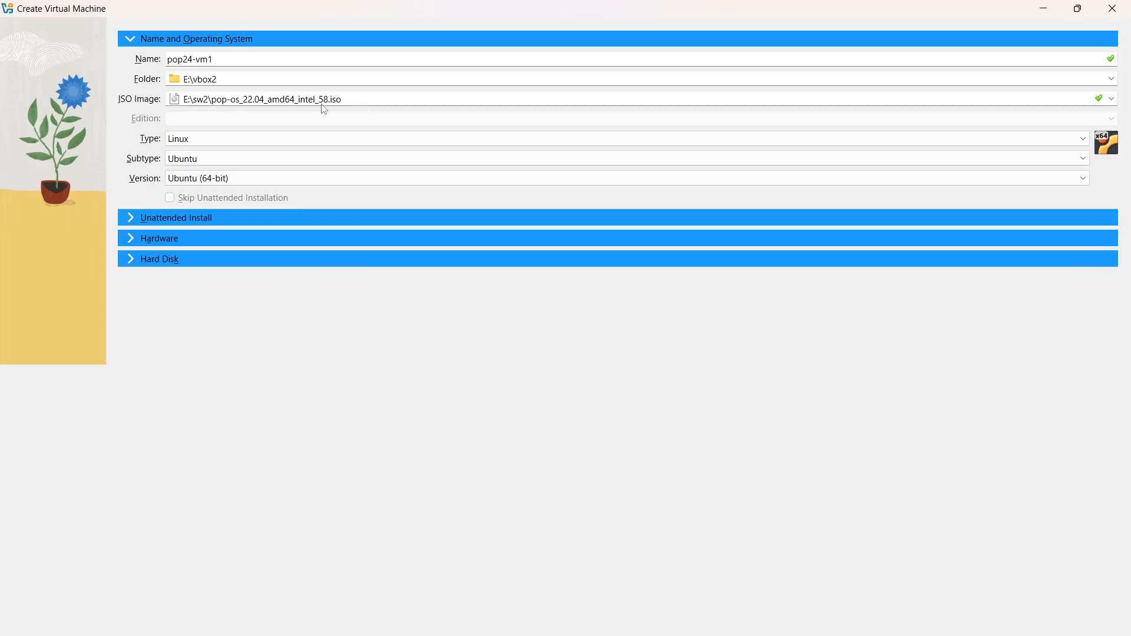
pyautogui.click(134, 240)
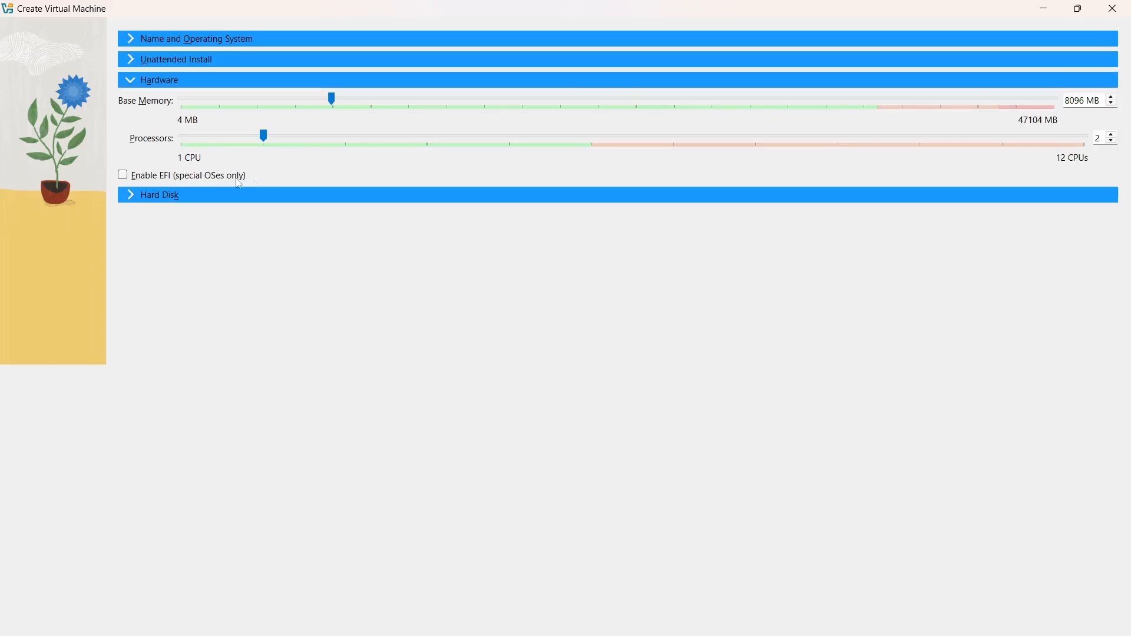
pyautogui.click(127, 197)
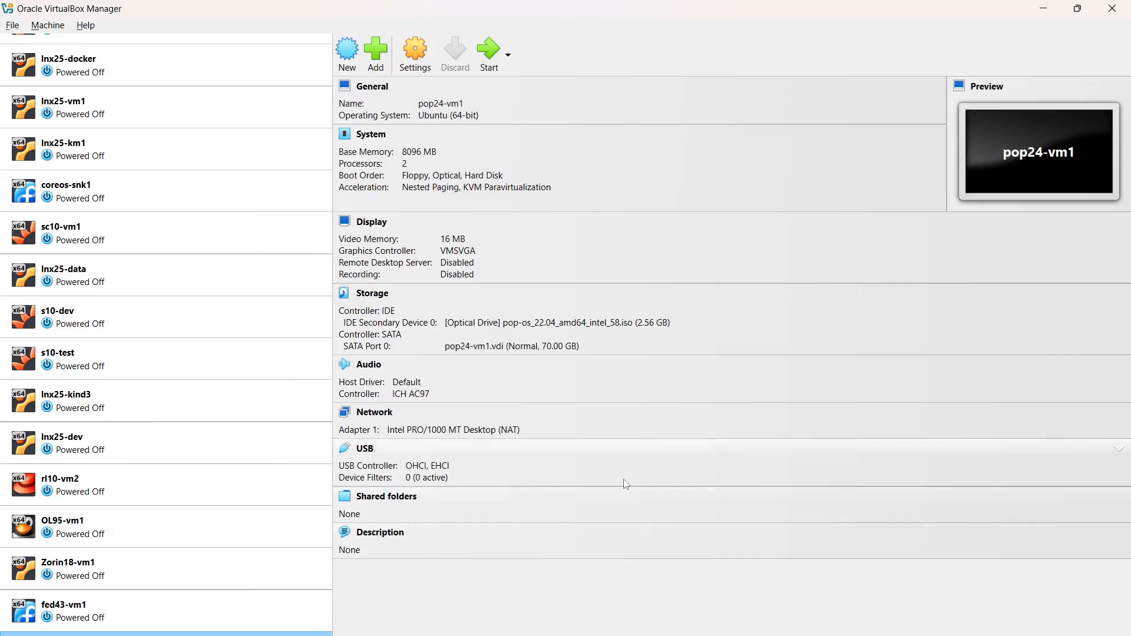
# Attach pop24-vm1's Adapter 1 to NAT Network and enable Adapter 2 as Host-only Adapter, both with promiscuous mode Allow All.
pyautogui.click(375, 417)
pyautogui.click(537, 244)
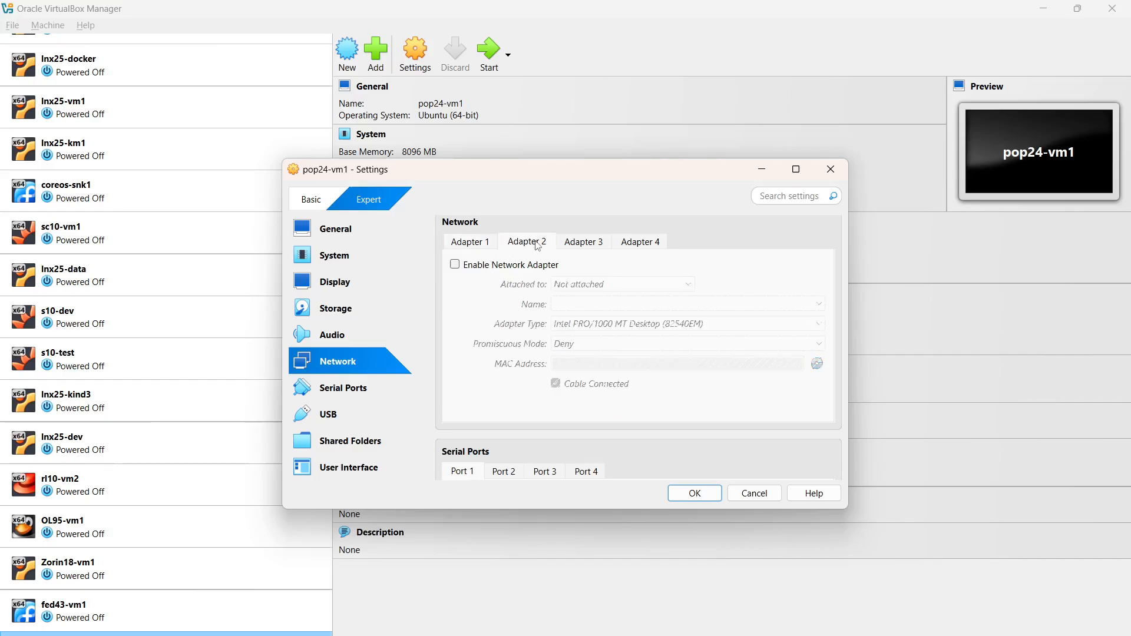
pyautogui.click(505, 265)
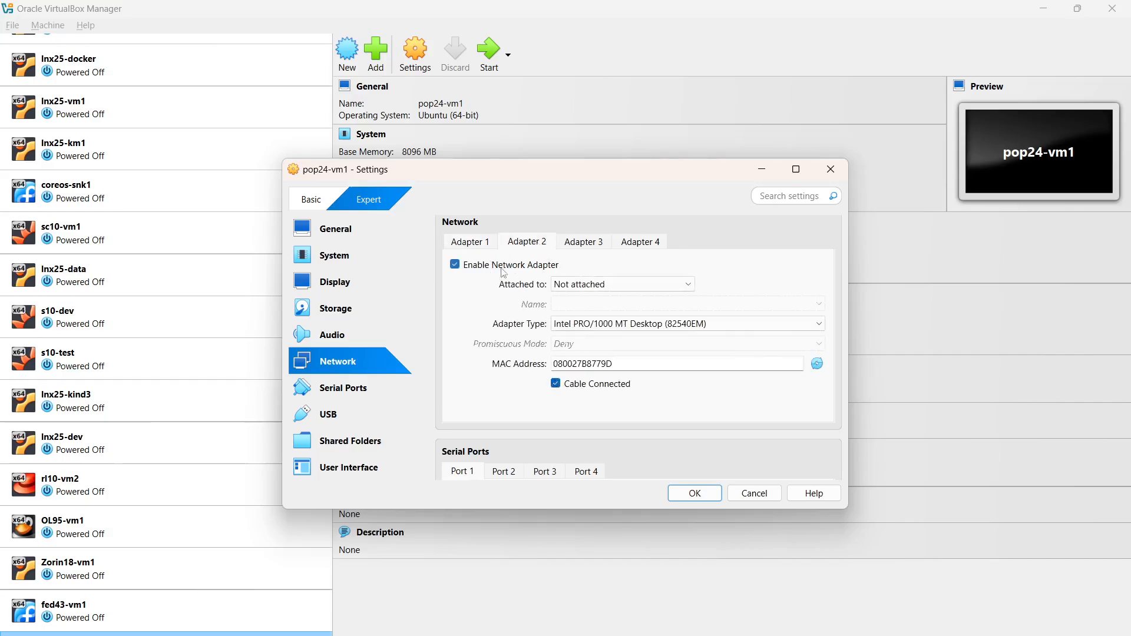
pyautogui.click(623, 285)
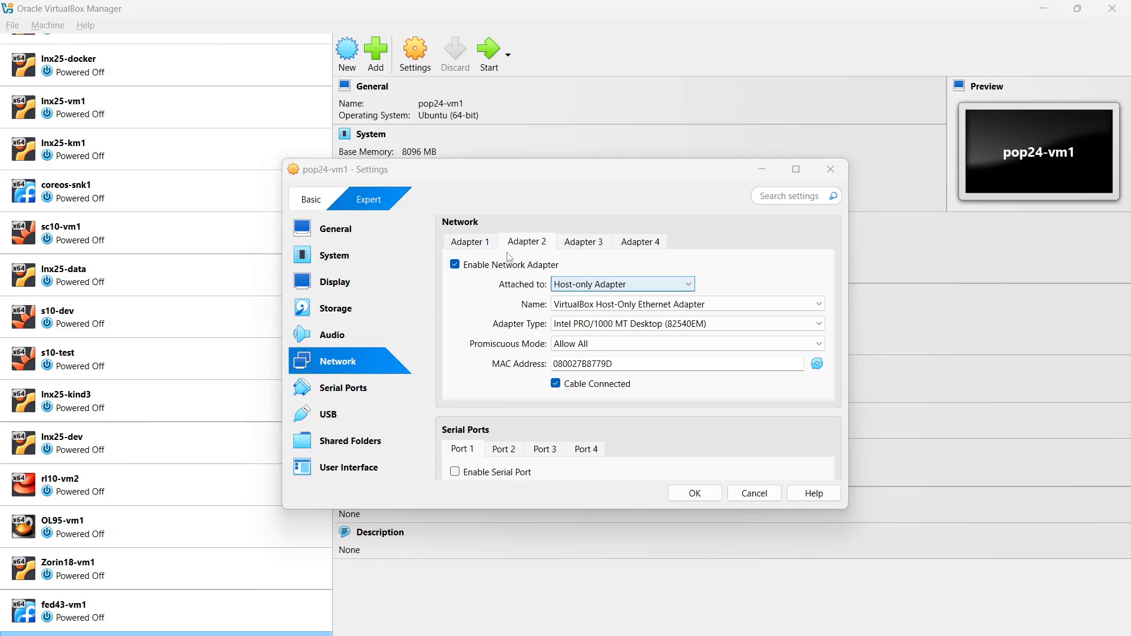
pyautogui.press('Tab')
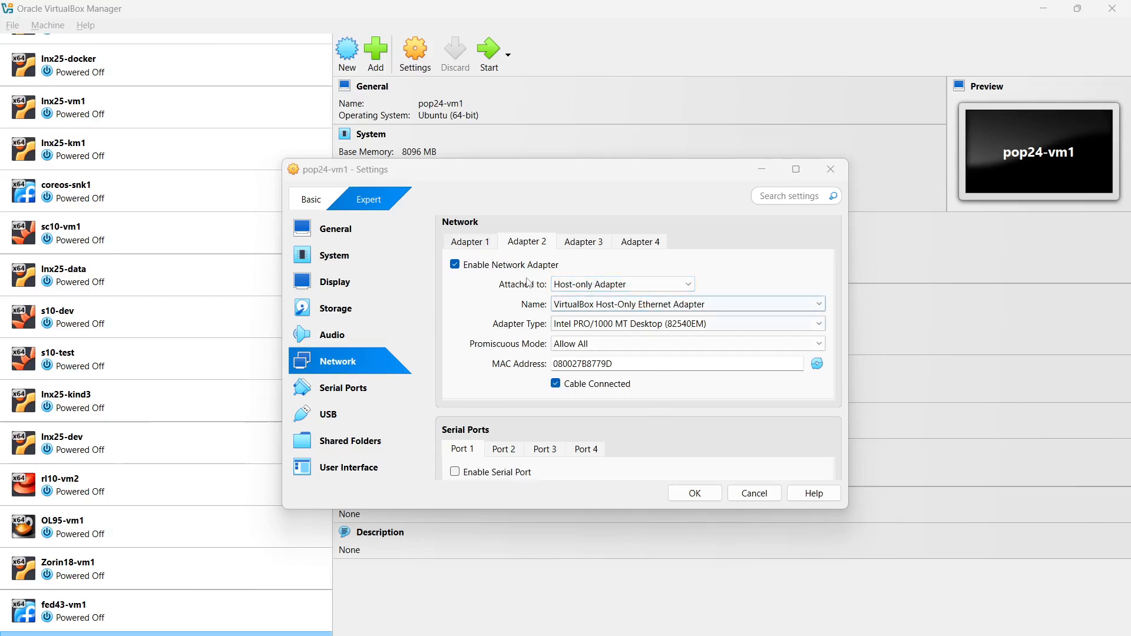
pyautogui.click(483, 242)
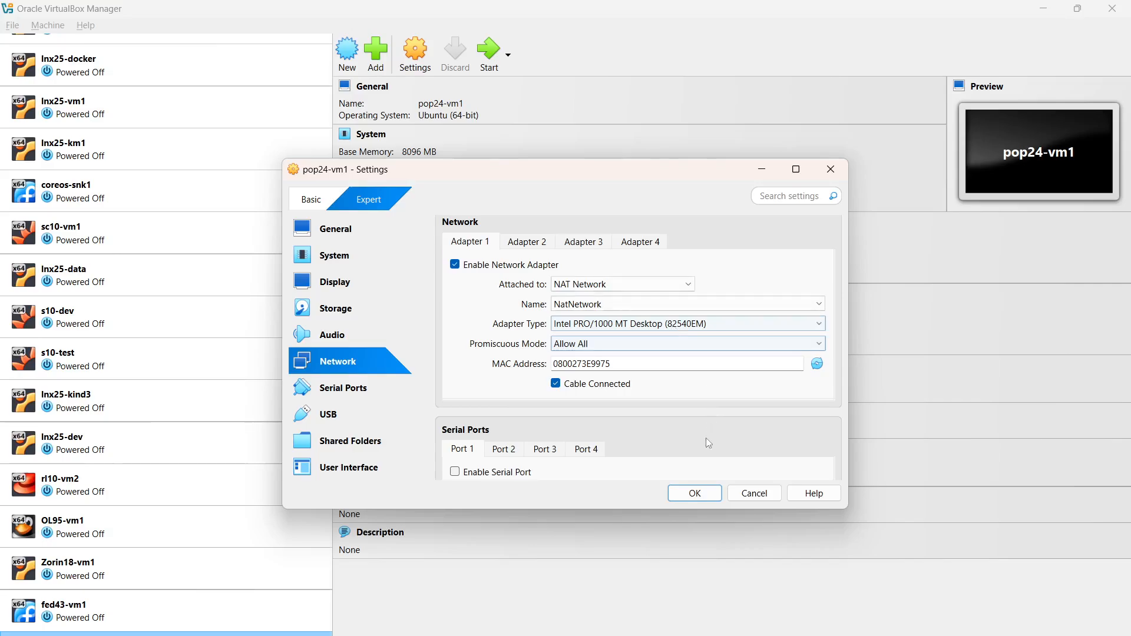
pyautogui.click(694, 493)
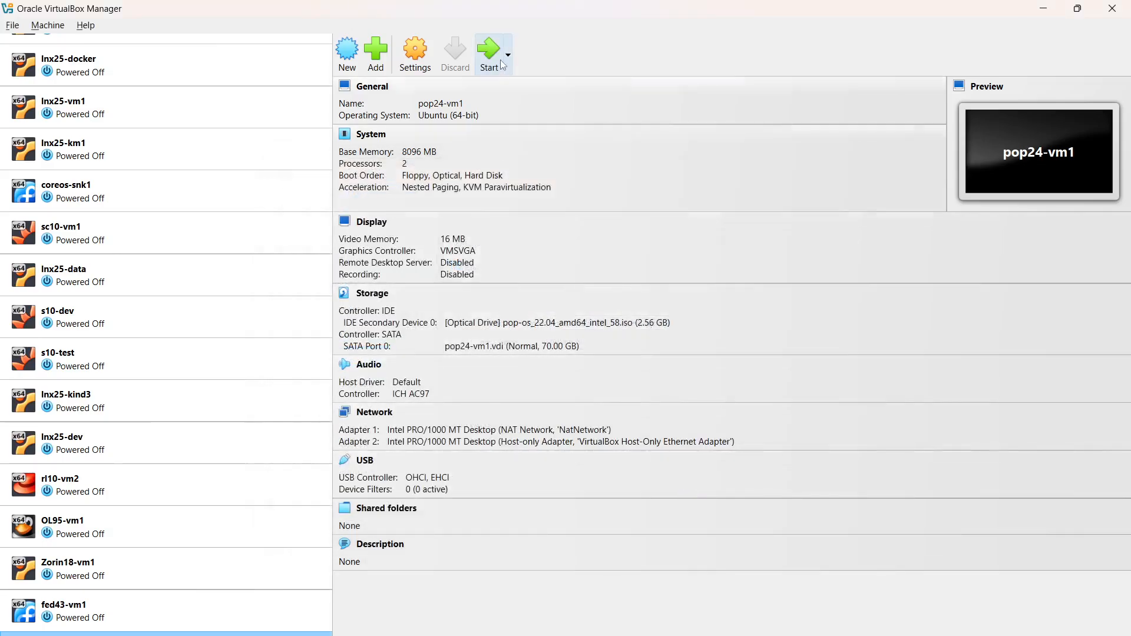
# Start the pop24-vm1 virtual machine and close the app store window on the live desktop.
pyautogui.click(495, 53)
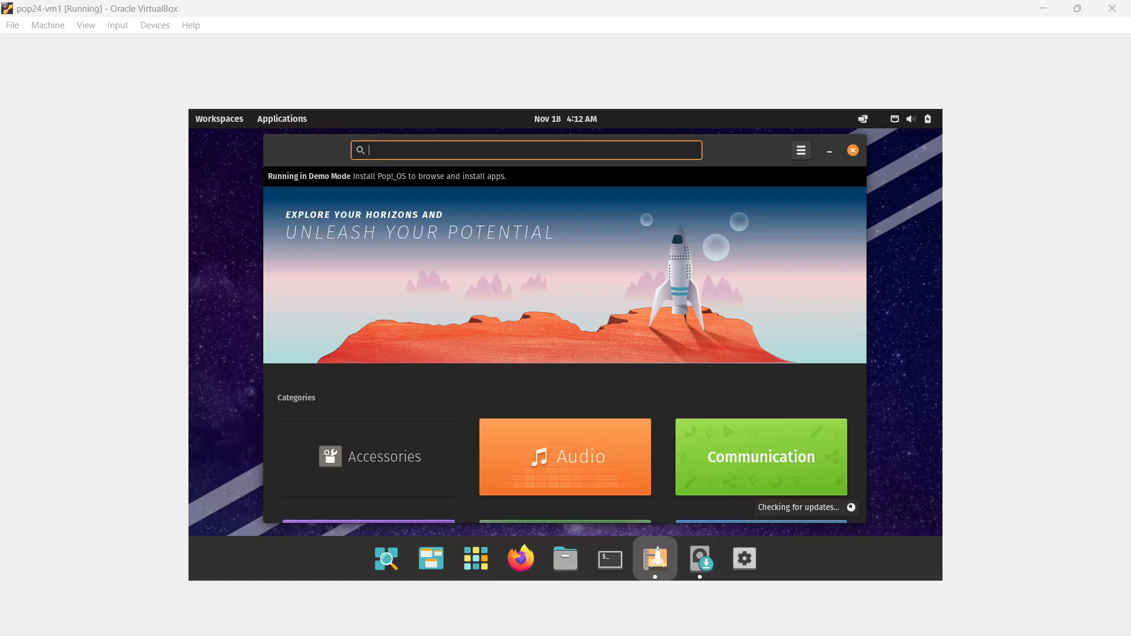
pyautogui.click(854, 151)
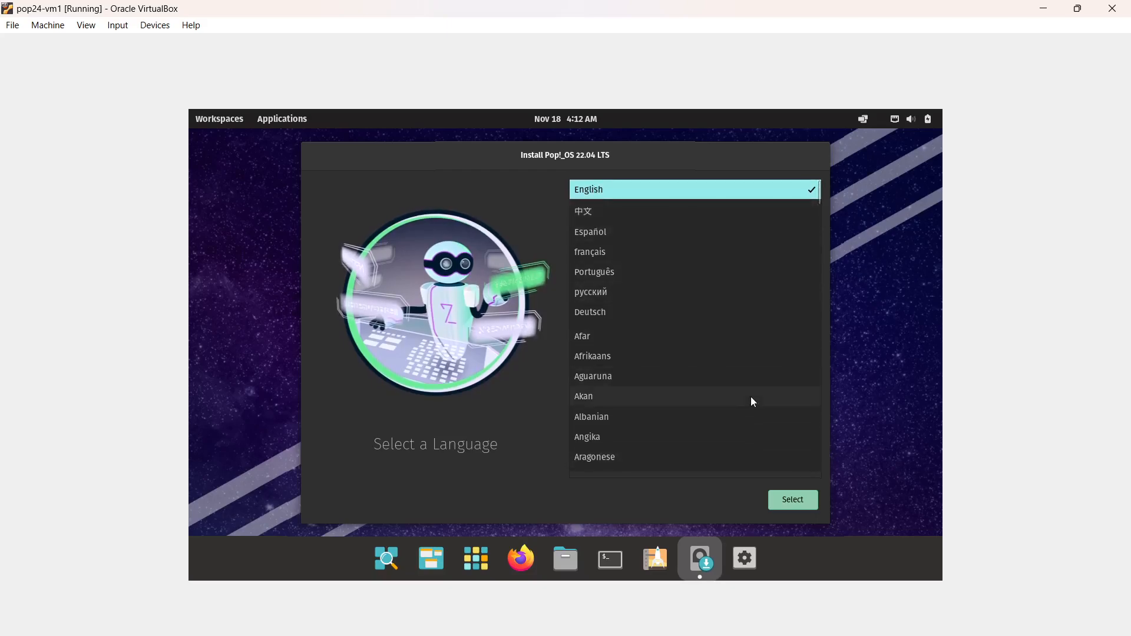
# Set the installer language to English (United States) and the keyboard layout to English (US), Default.
pyautogui.click(796, 501)
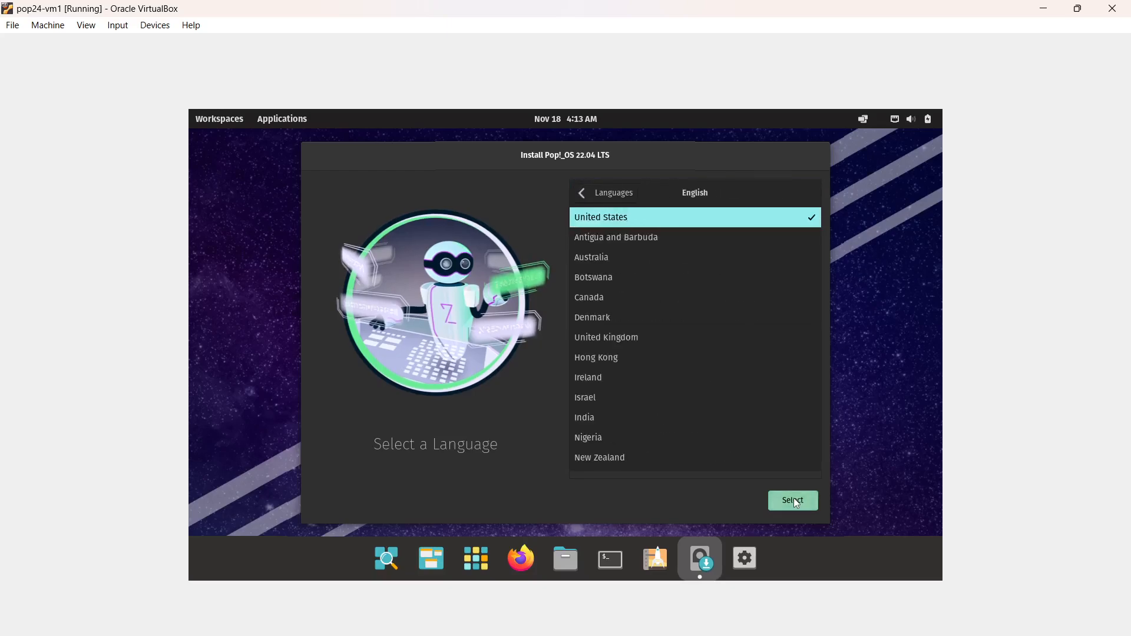
pyautogui.click(795, 501)
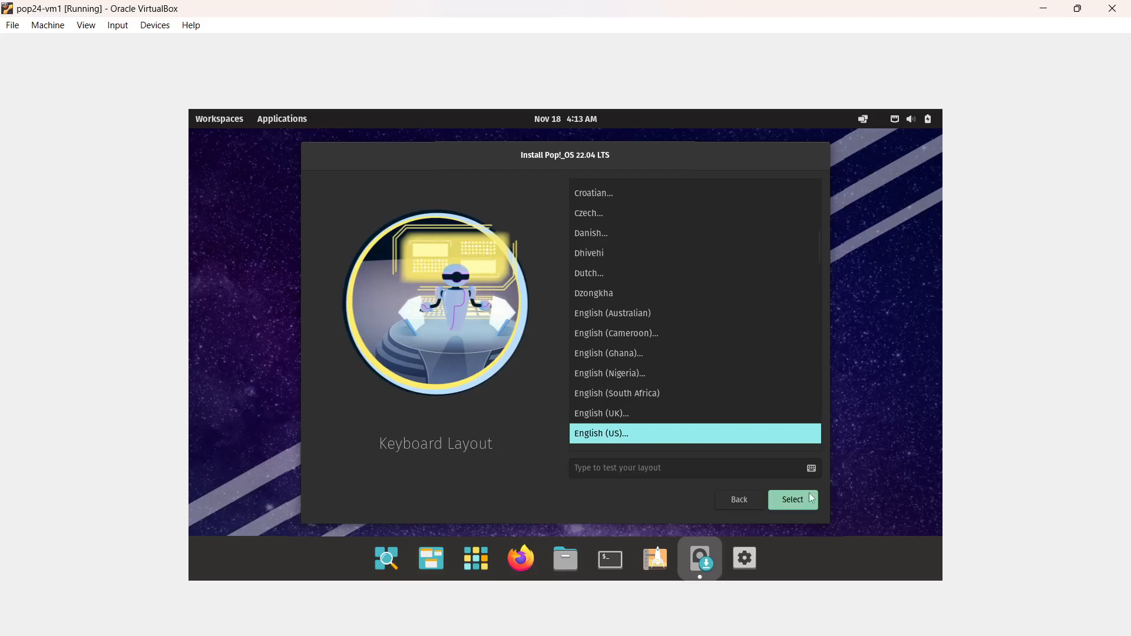
pyautogui.click(800, 501)
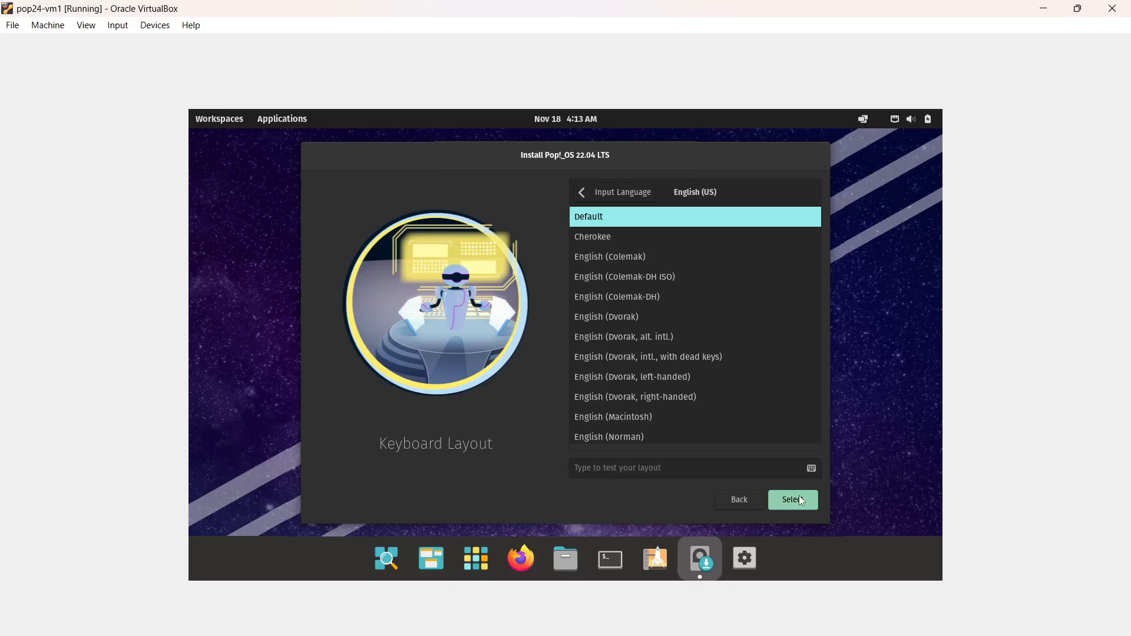
pyautogui.click(800, 500)
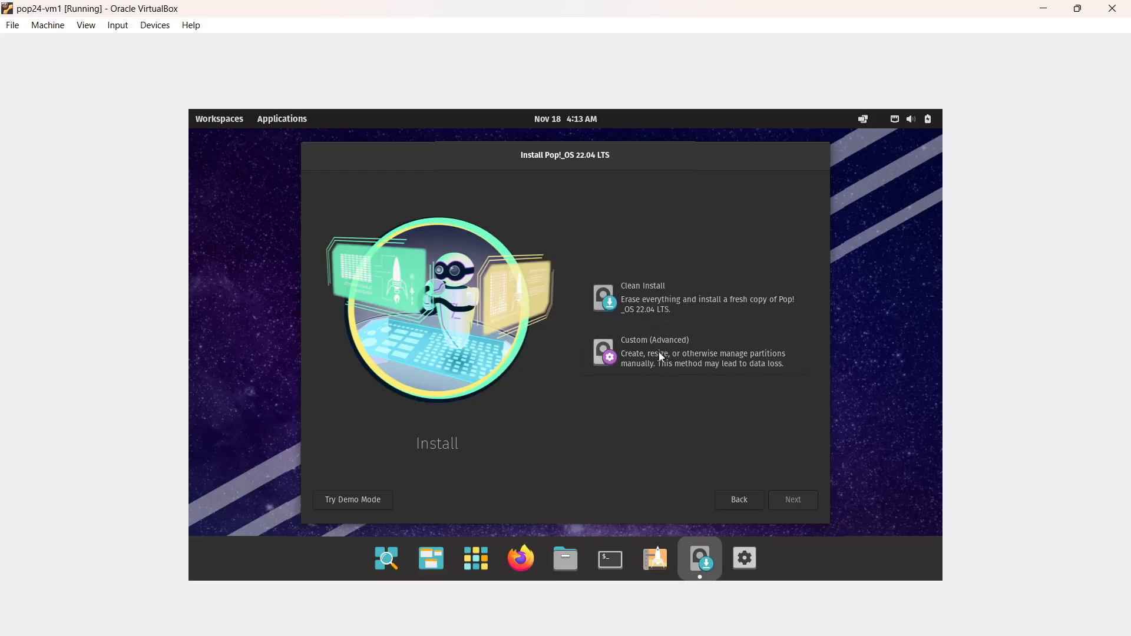
# Choose Clean Install and erase the ATA VBOX HARDDISK drive /dev/sda for the Pop!_OS installation.
pyautogui.click(659, 292)
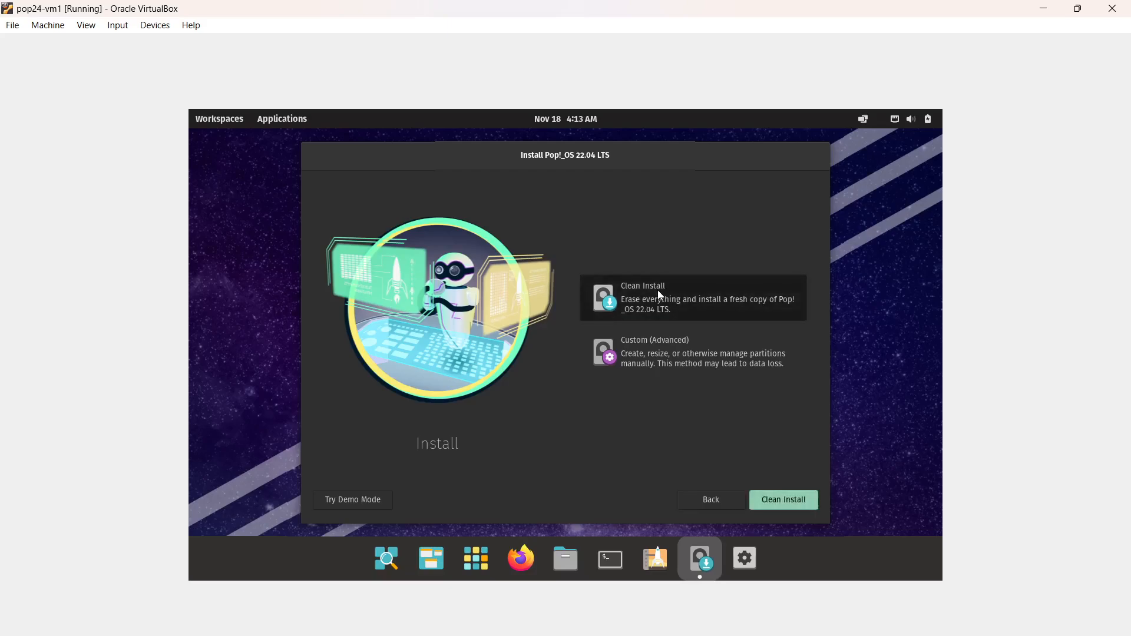
pyautogui.click(800, 505)
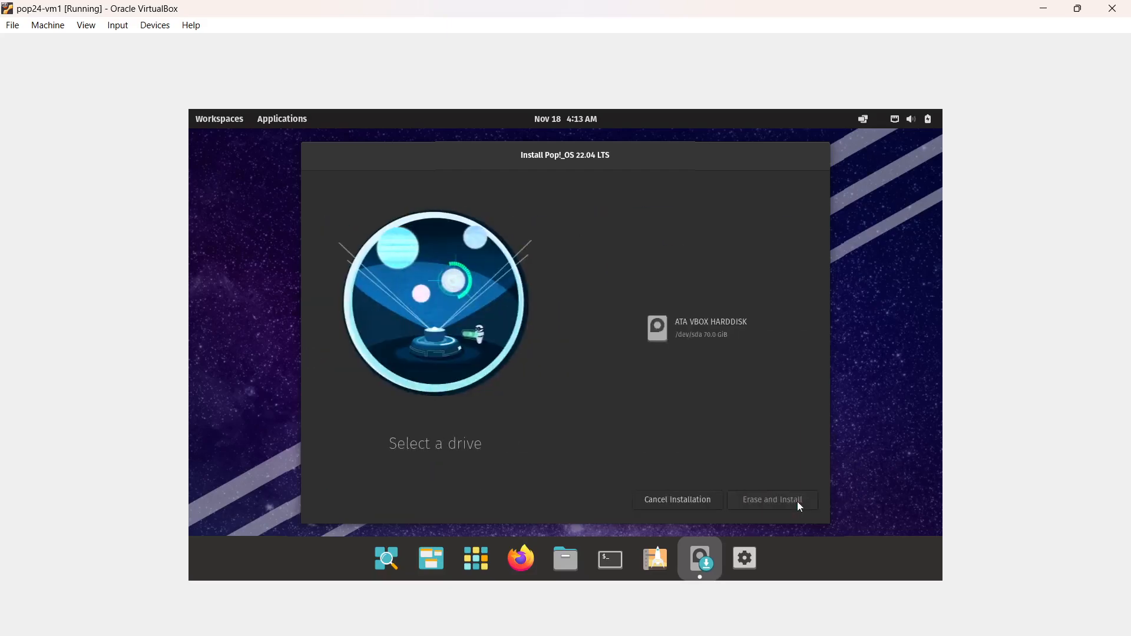
pyautogui.click(721, 327)
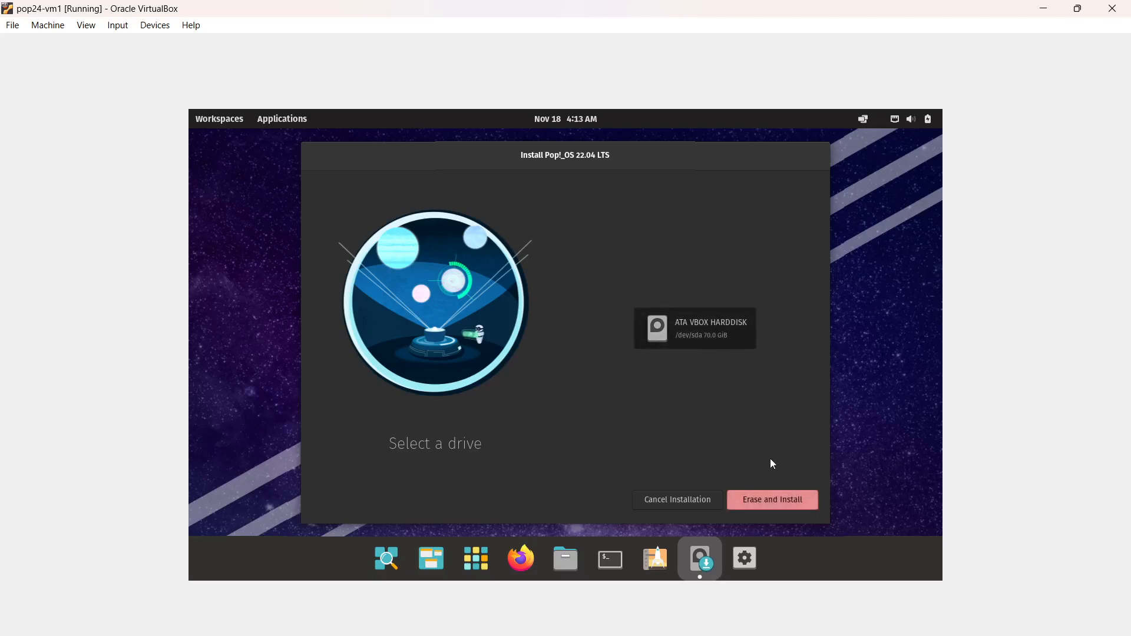
pyautogui.click(792, 501)
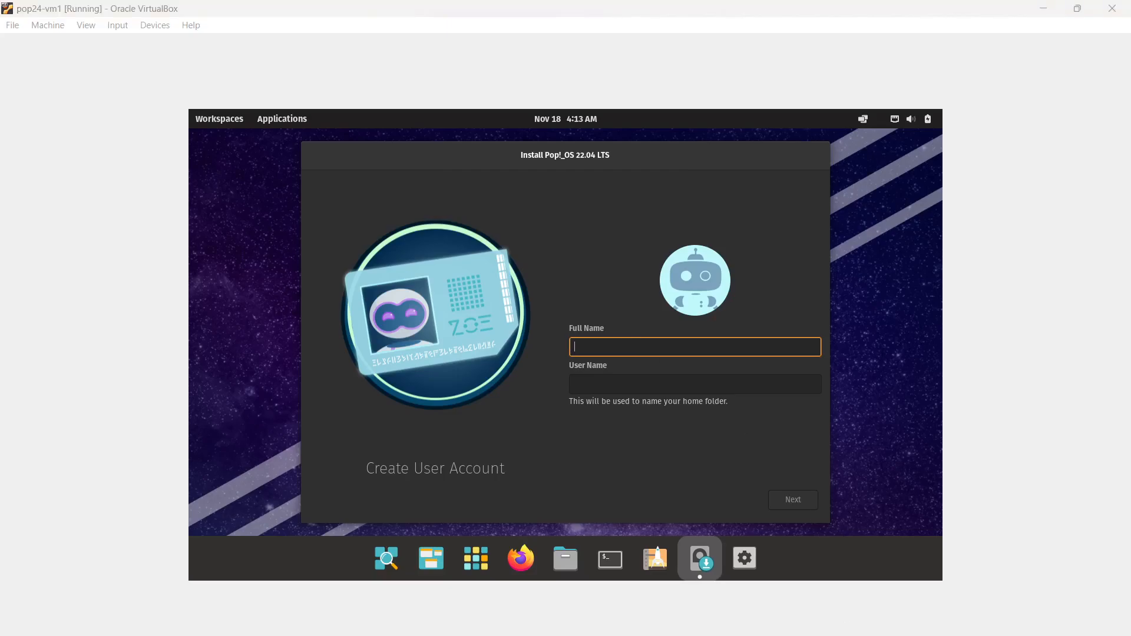
# Create the user account user1 and enter and confirm its account password.
pyautogui.write('user1')
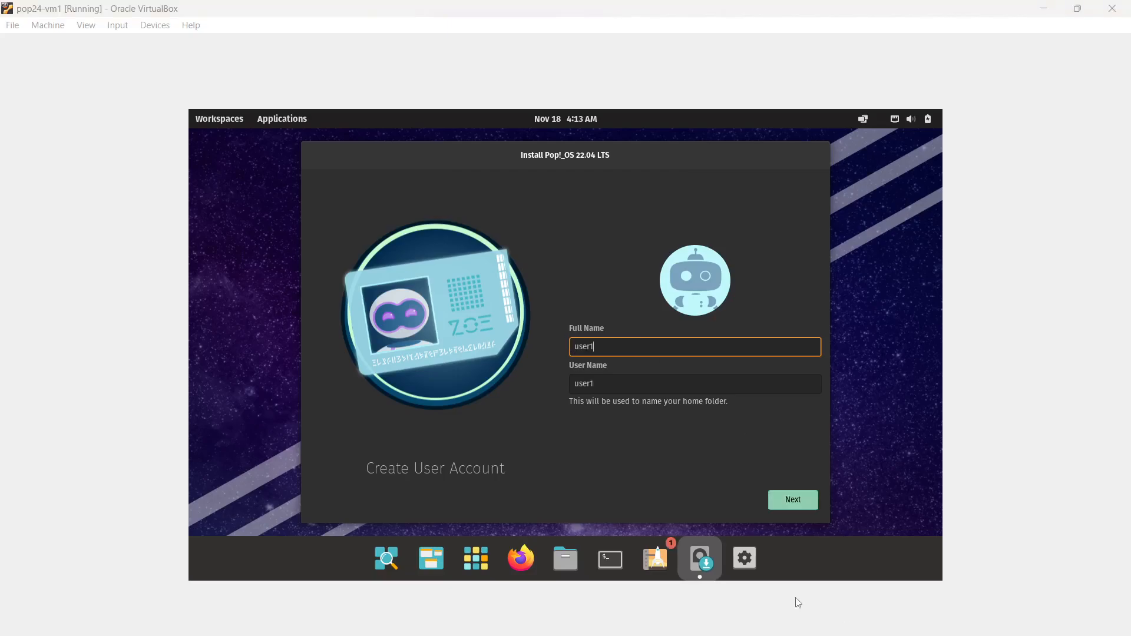
pyautogui.click(798, 501)
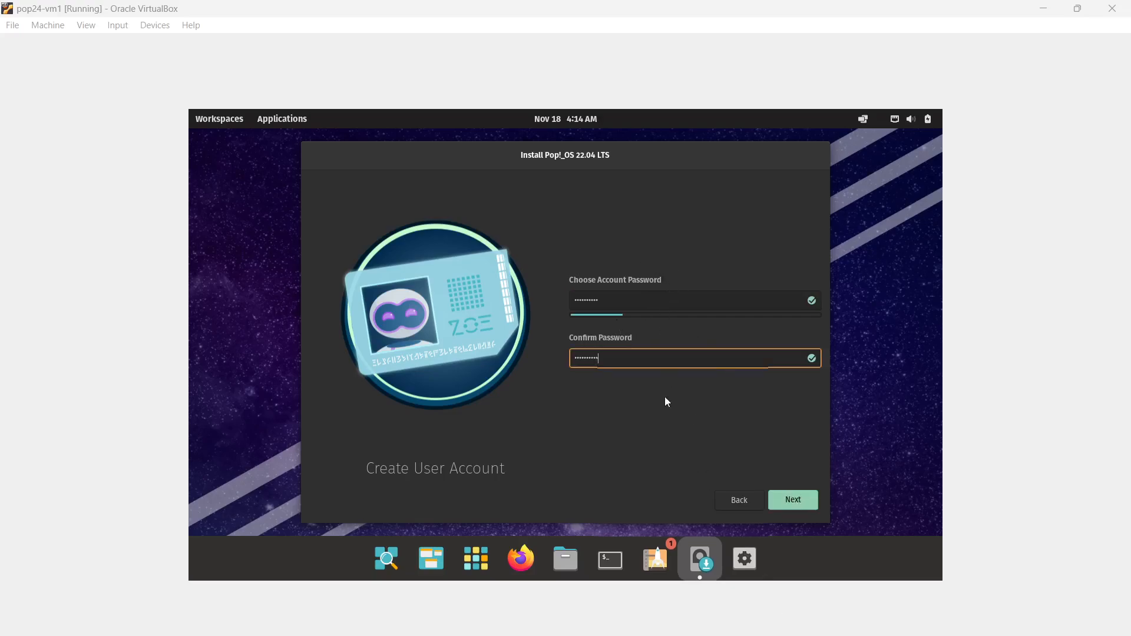
pyautogui.click(809, 504)
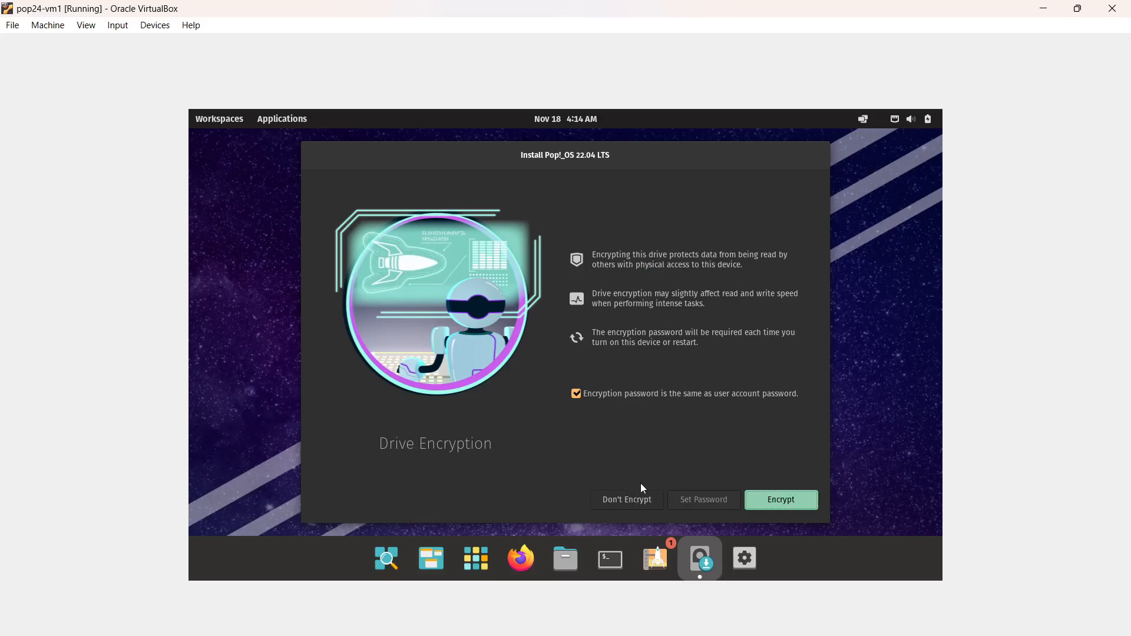
# Install Pop!_OS without drive encryption and restart the machine once the installation completes.
pyautogui.click(628, 502)
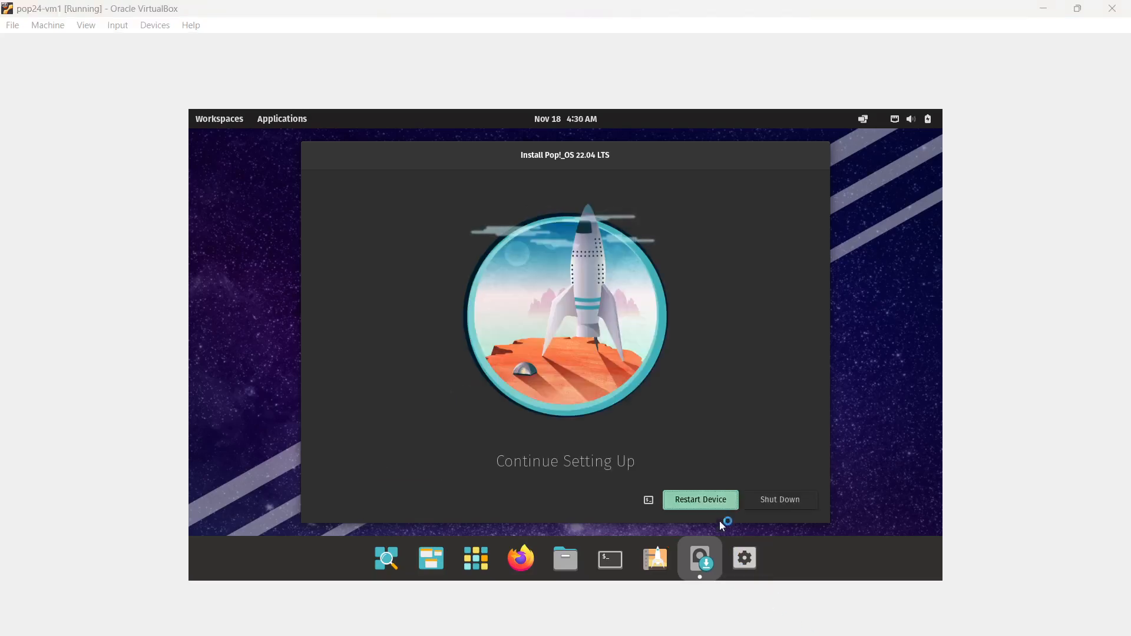
pyautogui.click(715, 502)
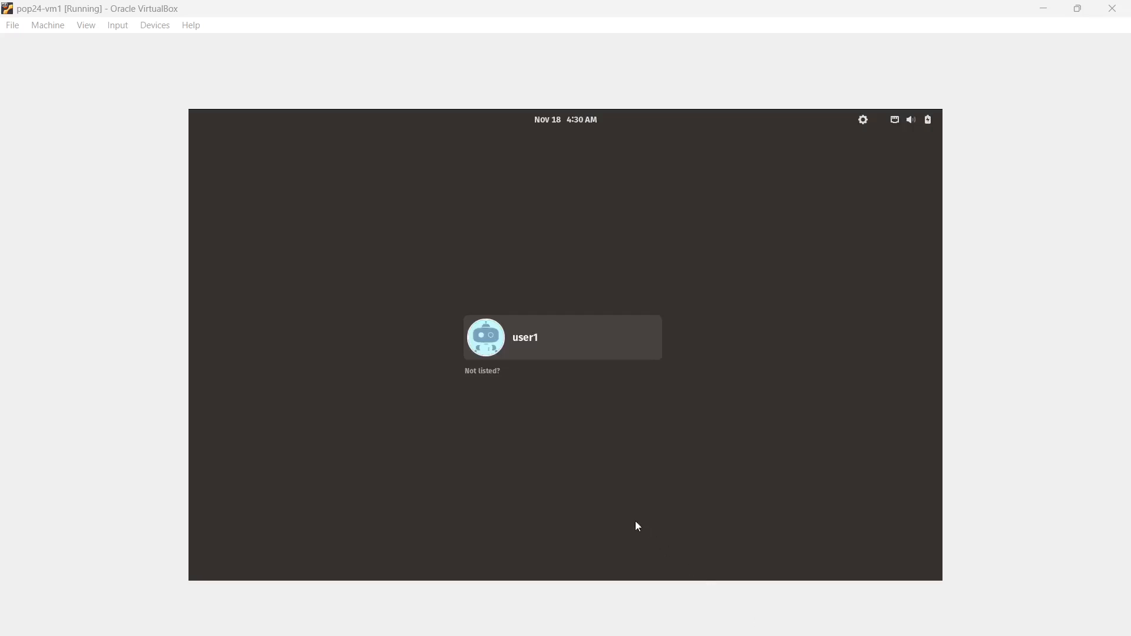
# Log in to the installed system as user1 with the account password.
pyautogui.click(547, 343)
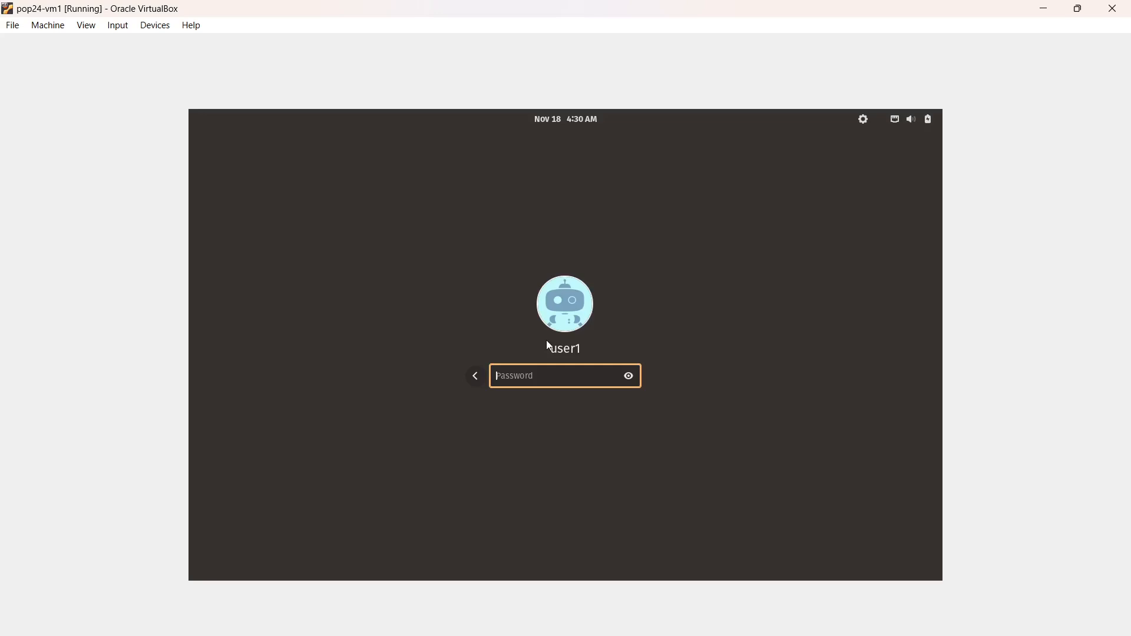
pyautogui.write('**********')
pyautogui.press('Return')
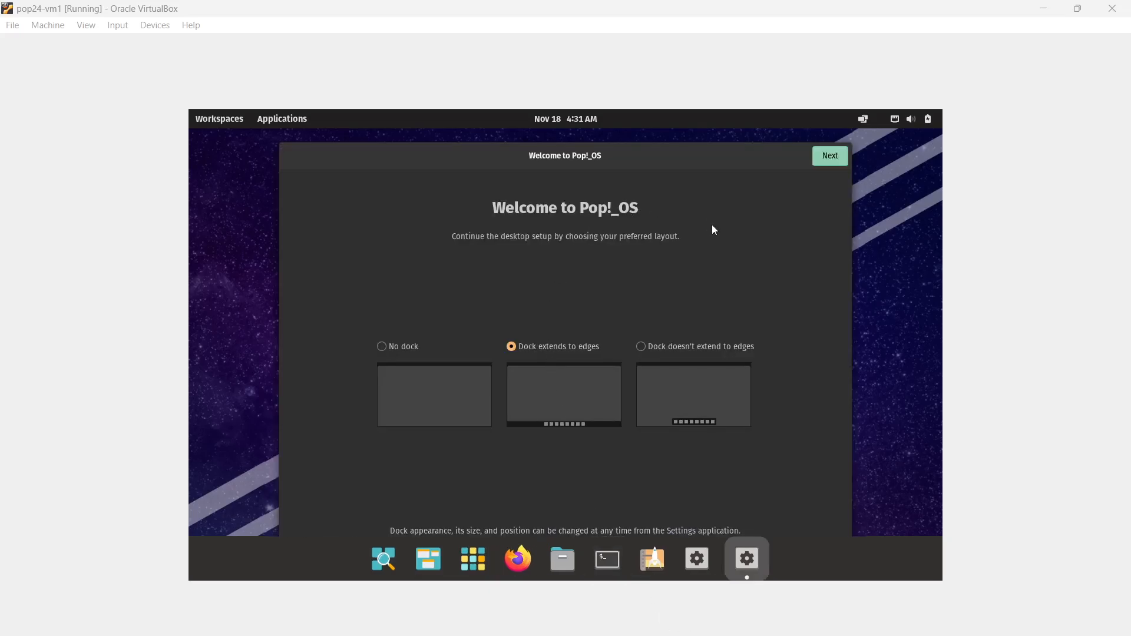
# Keep the dock extended to the edges, accept the default top bar and appearance settings, and leave Location Services off.
pyautogui.click(832, 155)
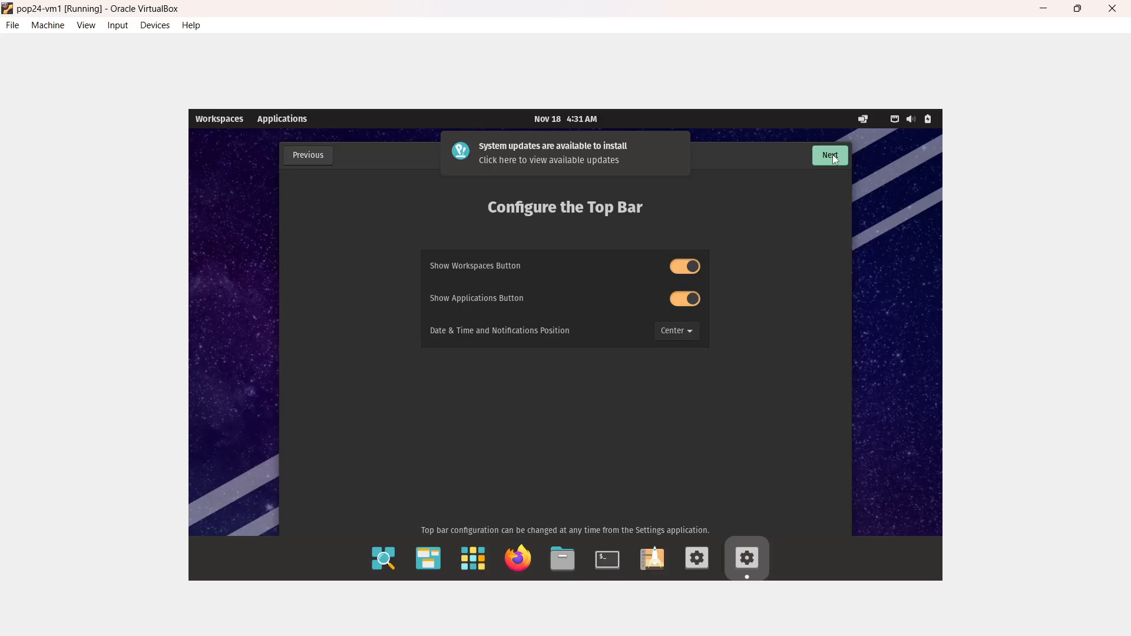
pyautogui.click(833, 156)
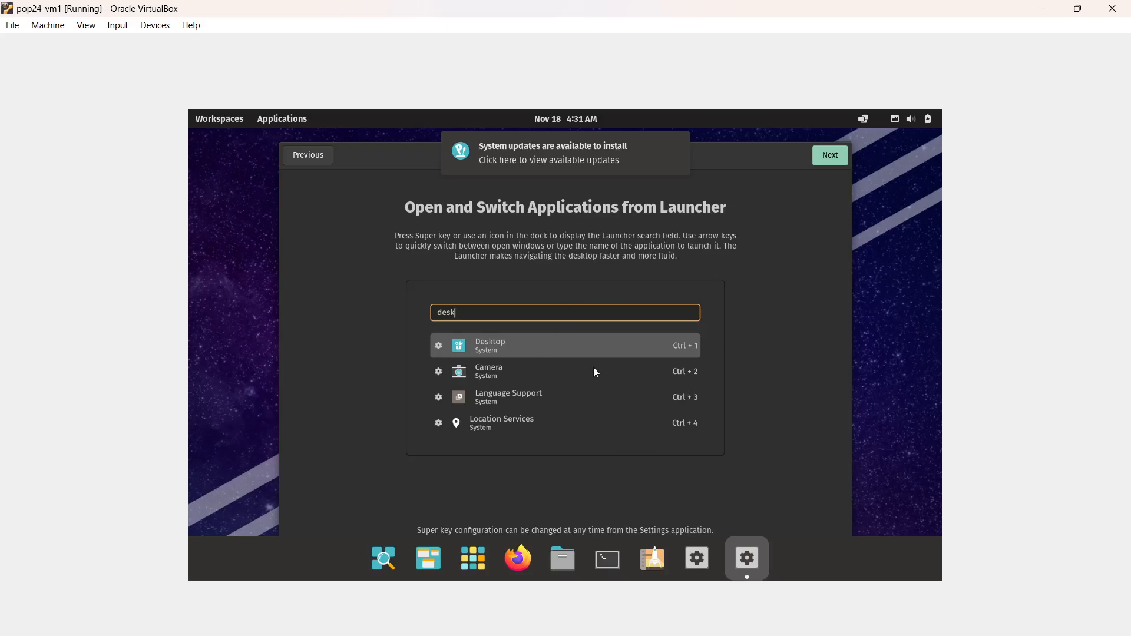
pyautogui.click(844, 163)
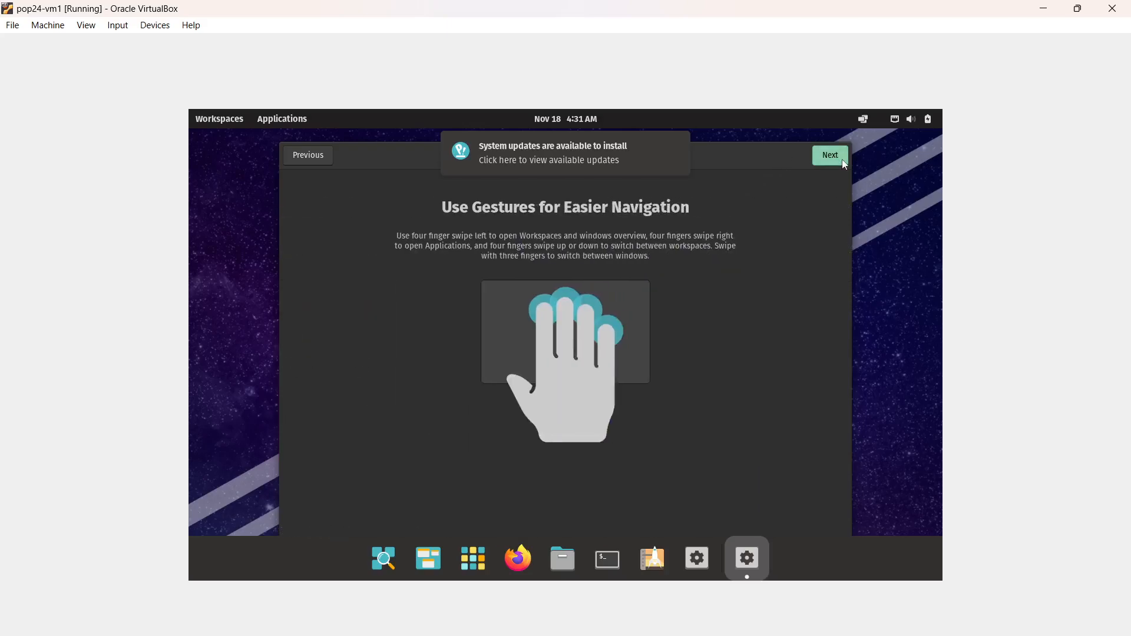
pyautogui.click(843, 163)
pyautogui.click(844, 163)
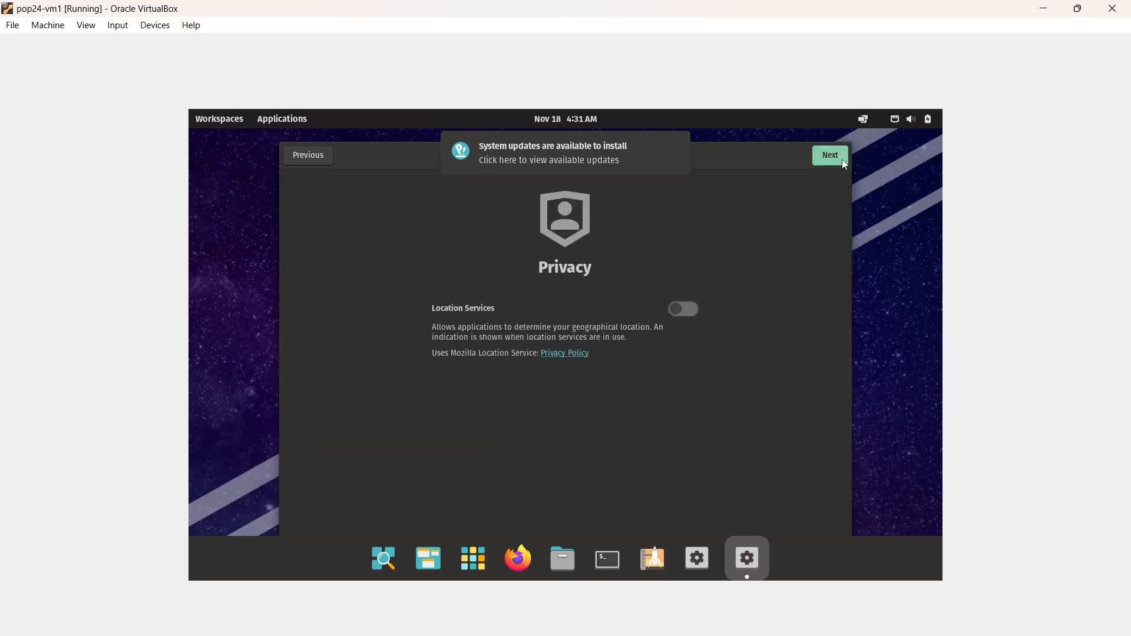
pyautogui.click(843, 163)
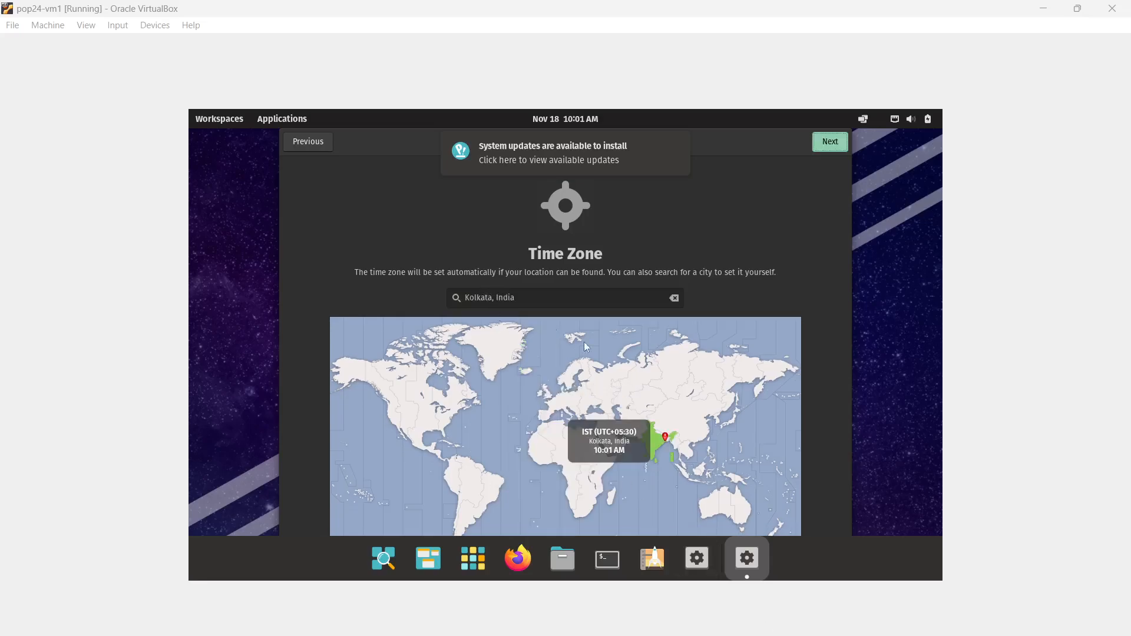
# Confirm Kolkata, India as the time zone and finish the desktop setup without connecting online accounts.
pyautogui.click(831, 142)
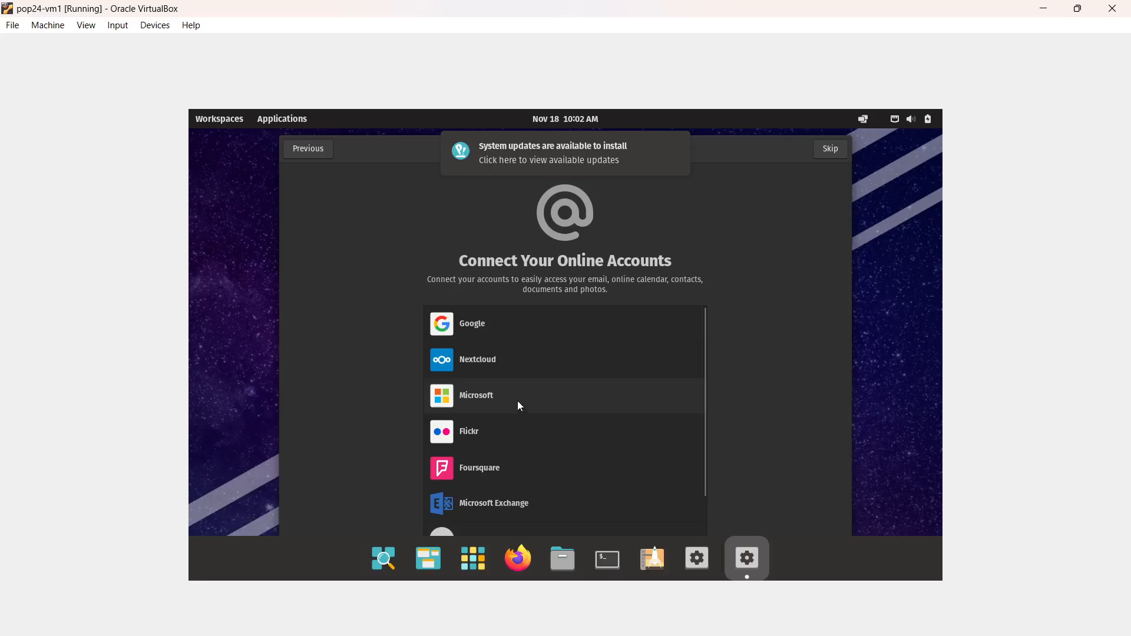
pyautogui.click(830, 151)
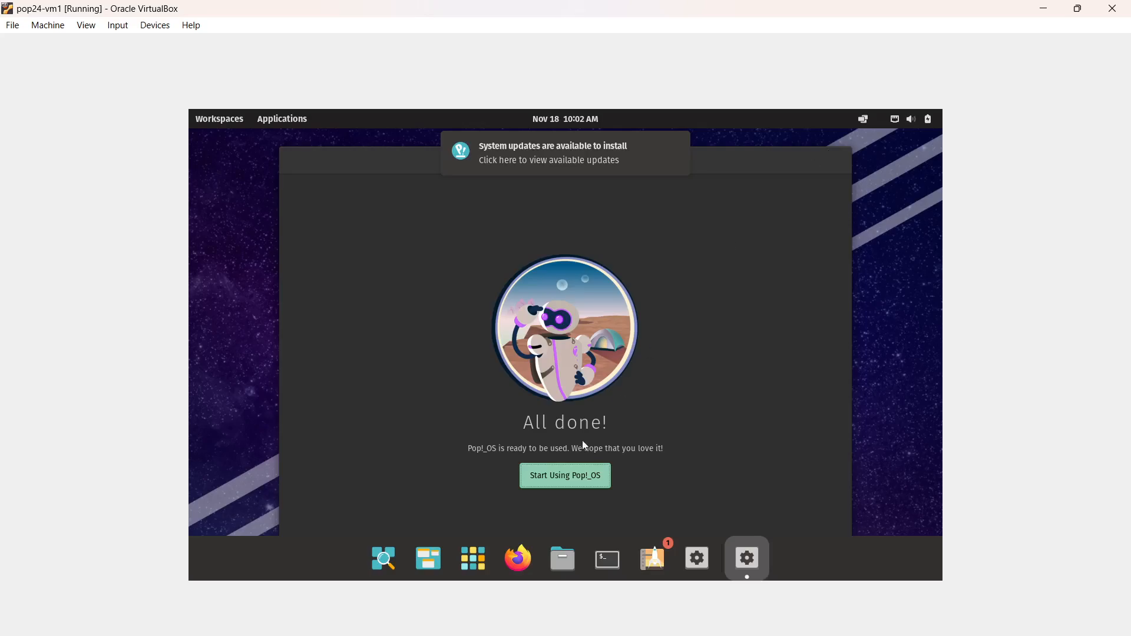
pyautogui.click(568, 479)
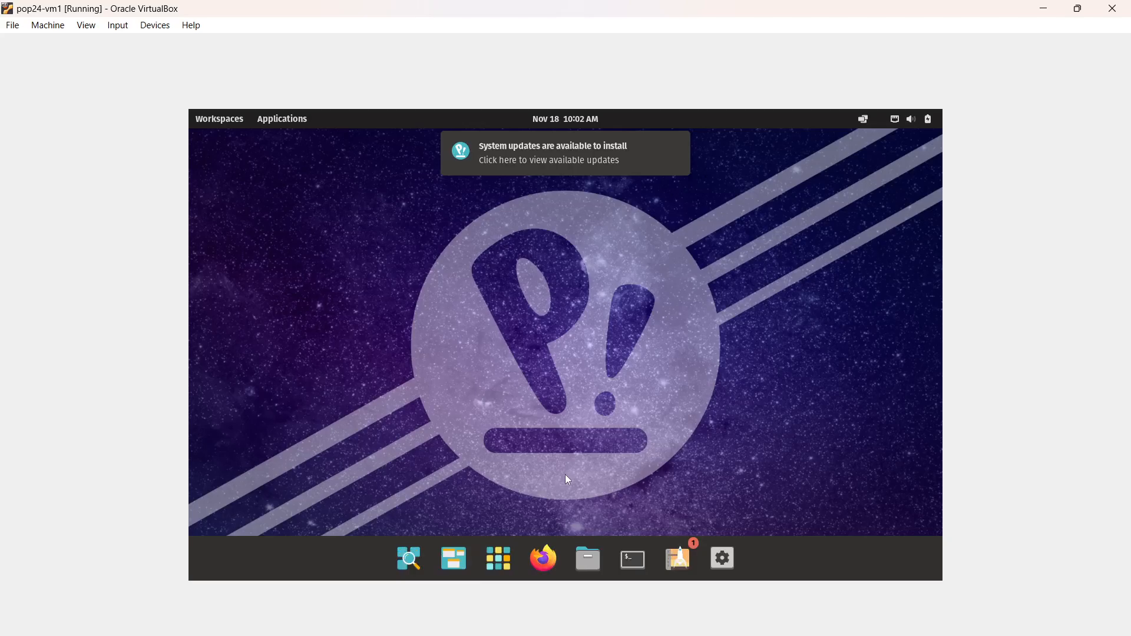
# Open a terminal and switch to the root account with sudo su -, entering the account password.
pyautogui.click(806, 635)
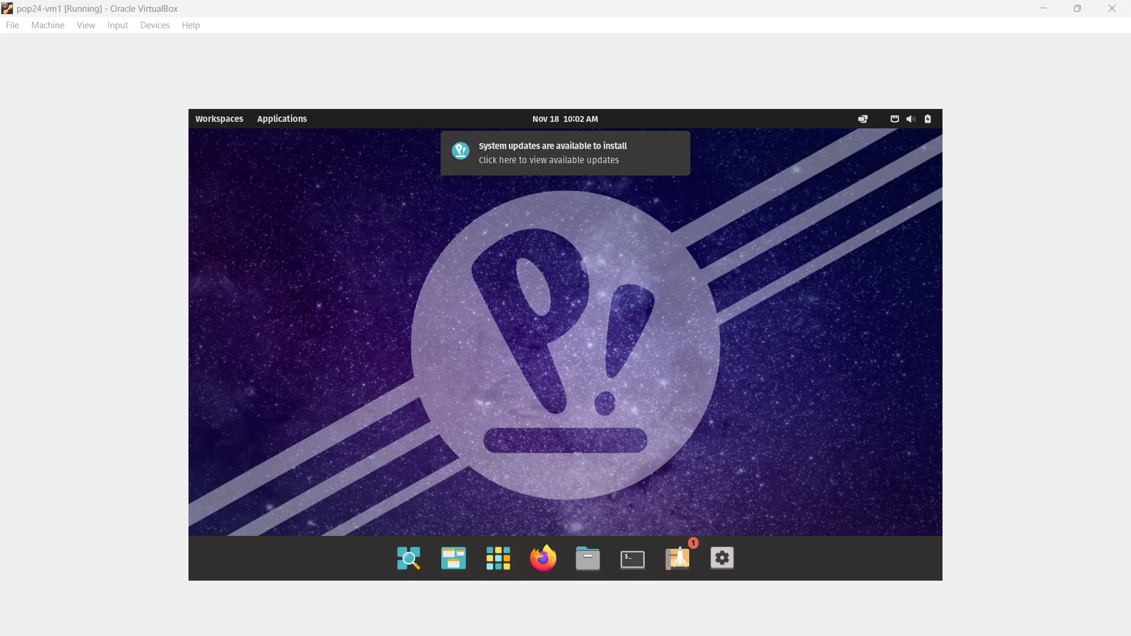
pyautogui.click(629, 566)
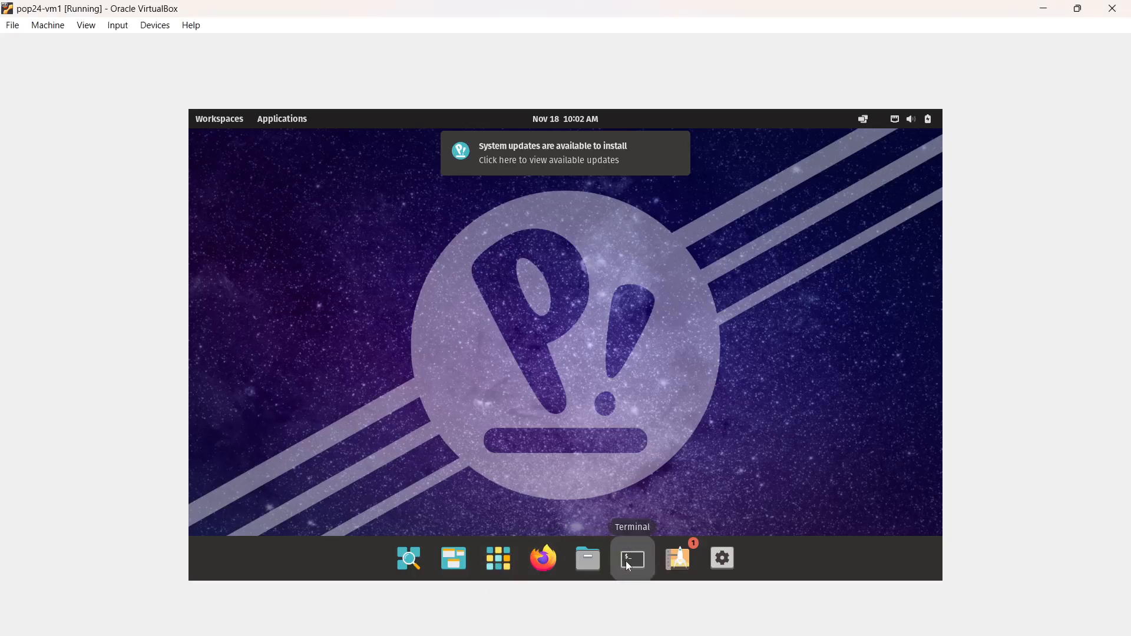
pyautogui.click(629, 566)
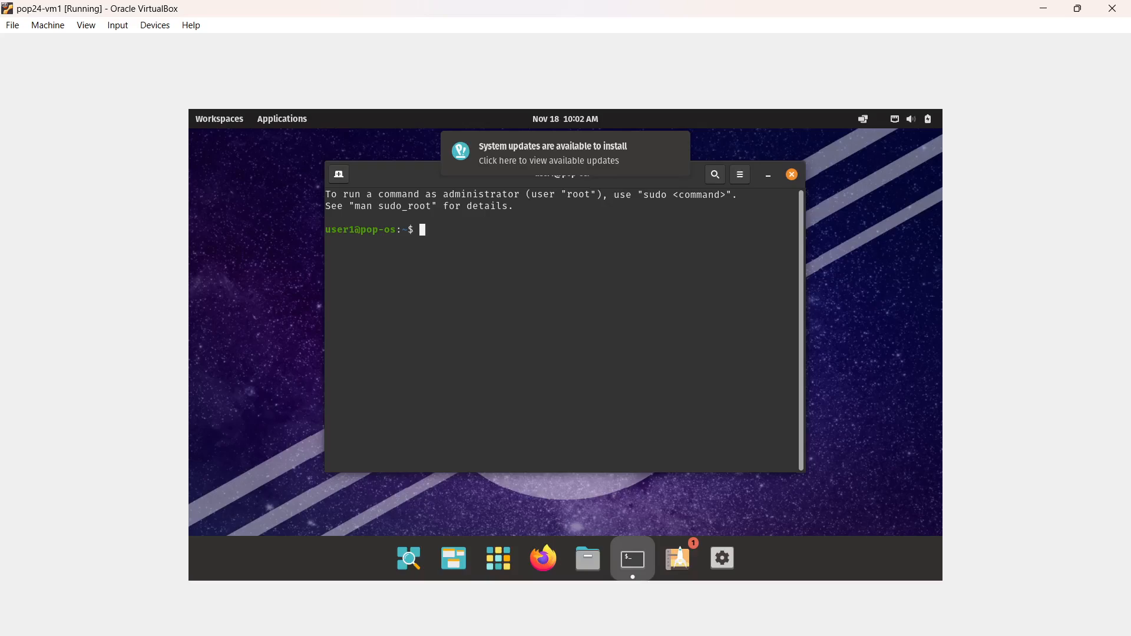
pyautogui.write('sudo su -')
pyautogui.press('Return')
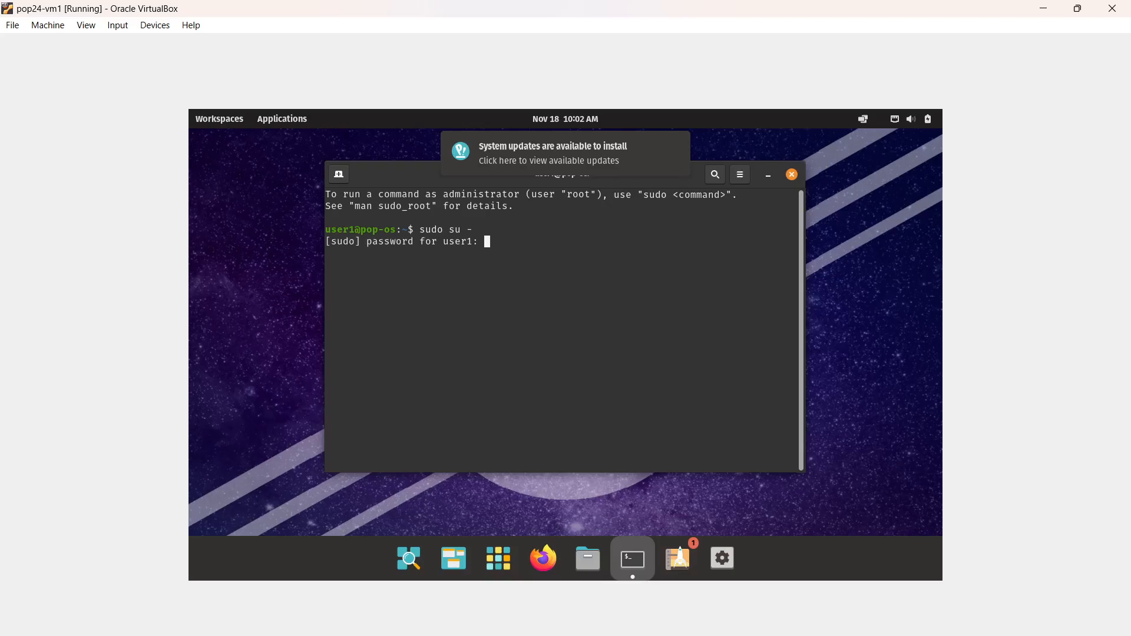
pyautogui.press('Return')
# List the network interfaces and their IP addresses with ip a.
pyautogui.press('Return')
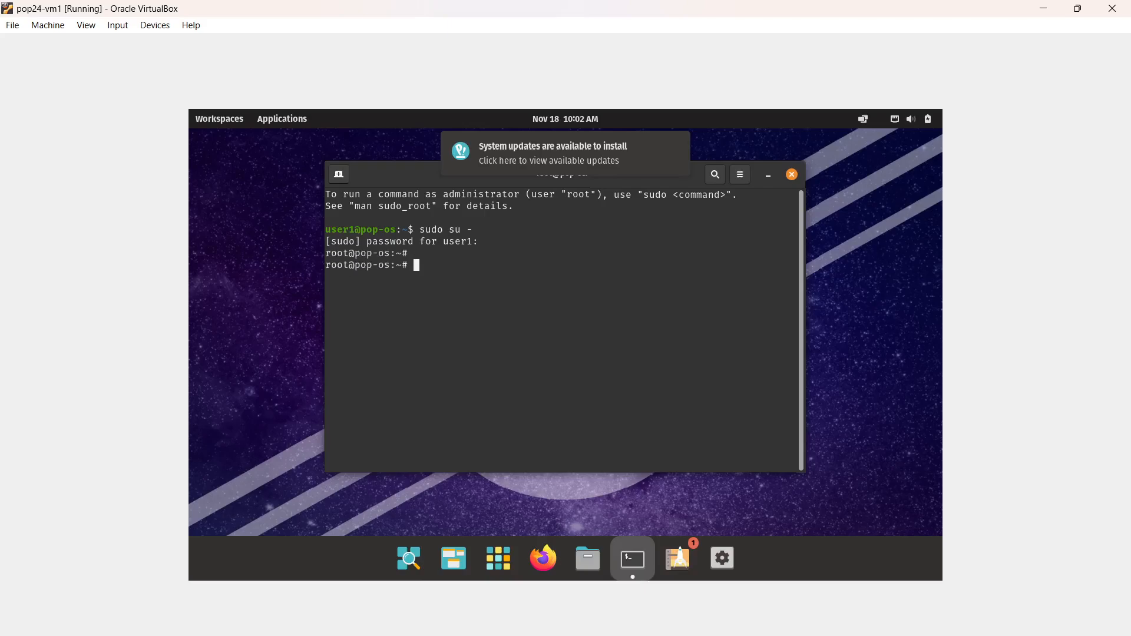
pyautogui.write('ip a')
pyautogui.press('Return')
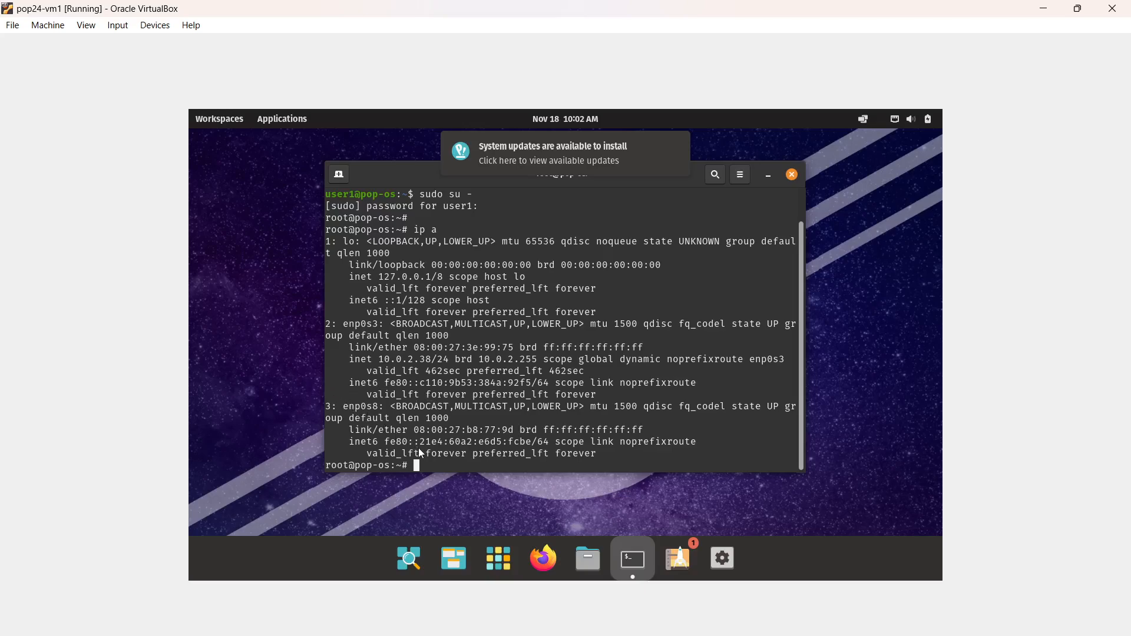
pyautogui.press('Return')
pyautogui.press('Return')
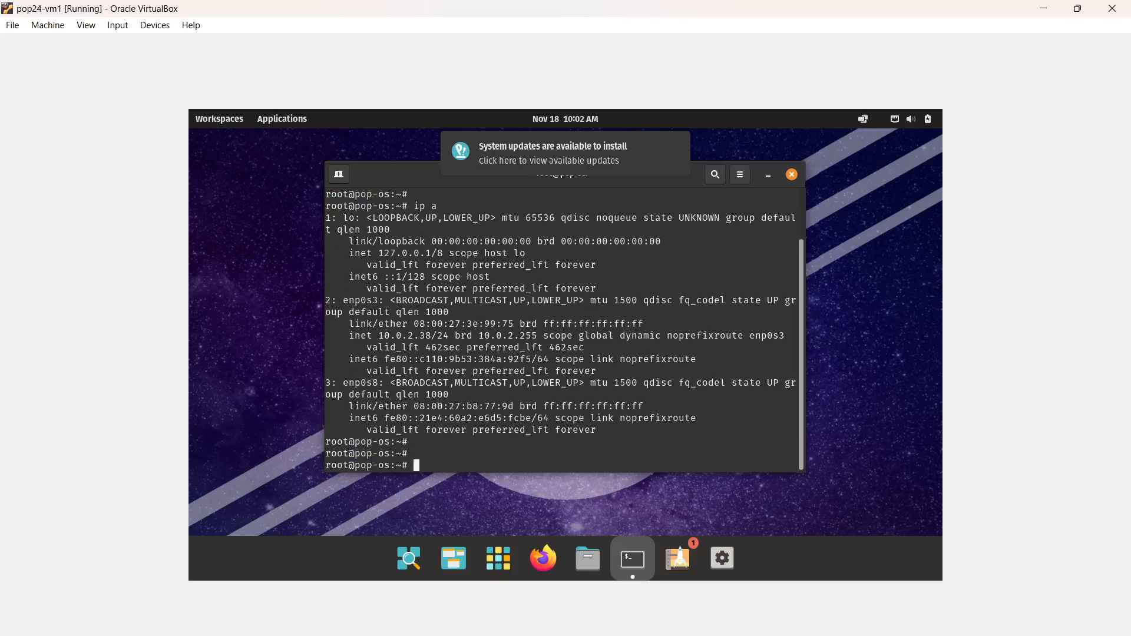
# Display the contents of /etc/os-release with cat and highlight the VERSION entry.
pyautogui.write('cat /etc/os-release')
pyautogui.press('Return')
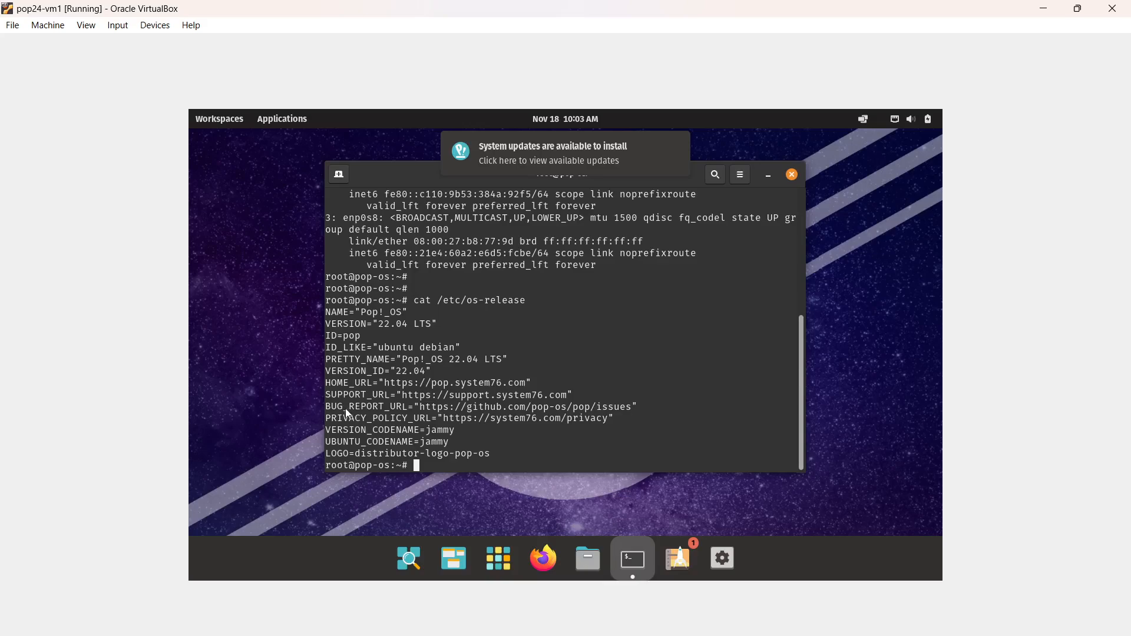
pyautogui.doubleClick(370, 324)
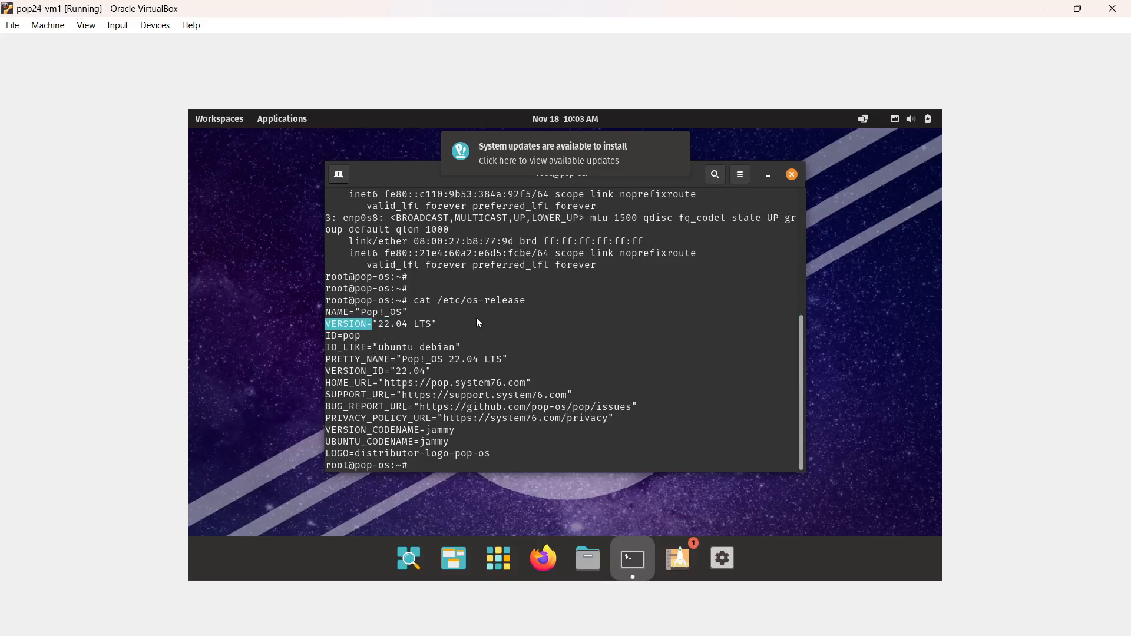
pyautogui.press('Return')
pyautogui.press('Return')
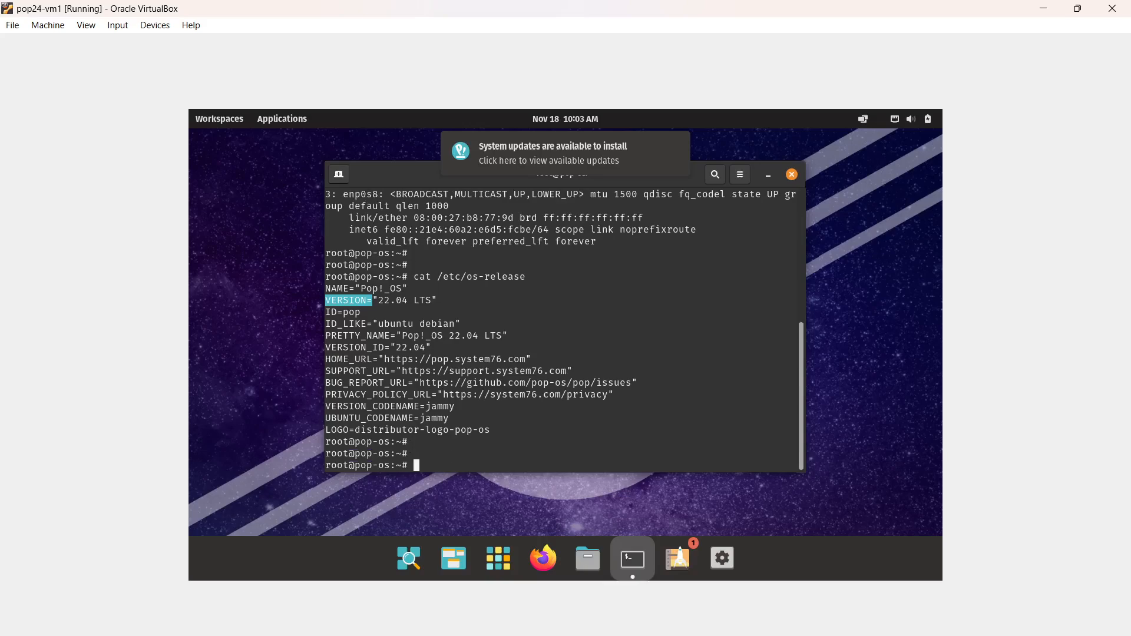
# Refresh the package lists from the Pop!_OS repositories with apt update.
pyautogui.write('apt update')
pyautogui.press('Return')
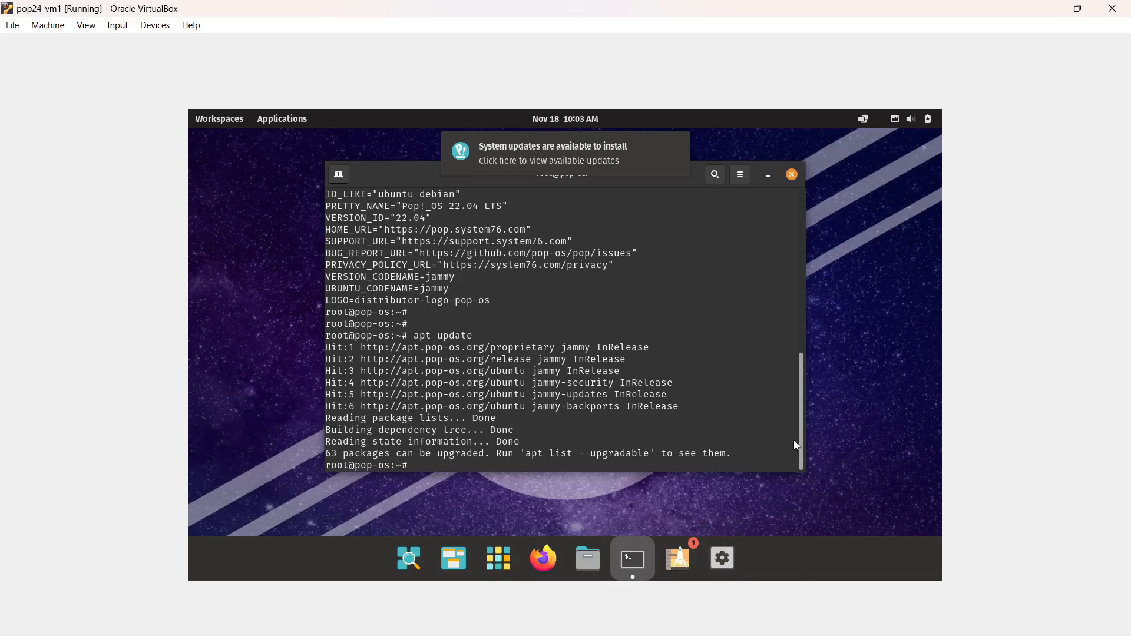
pyautogui.press('Return')
pyautogui.press('Return')
pyautogui.press('Return')
# Check the root filesystem's disk usage in human-readable units with df -h /.
pyautogui.write('df ')
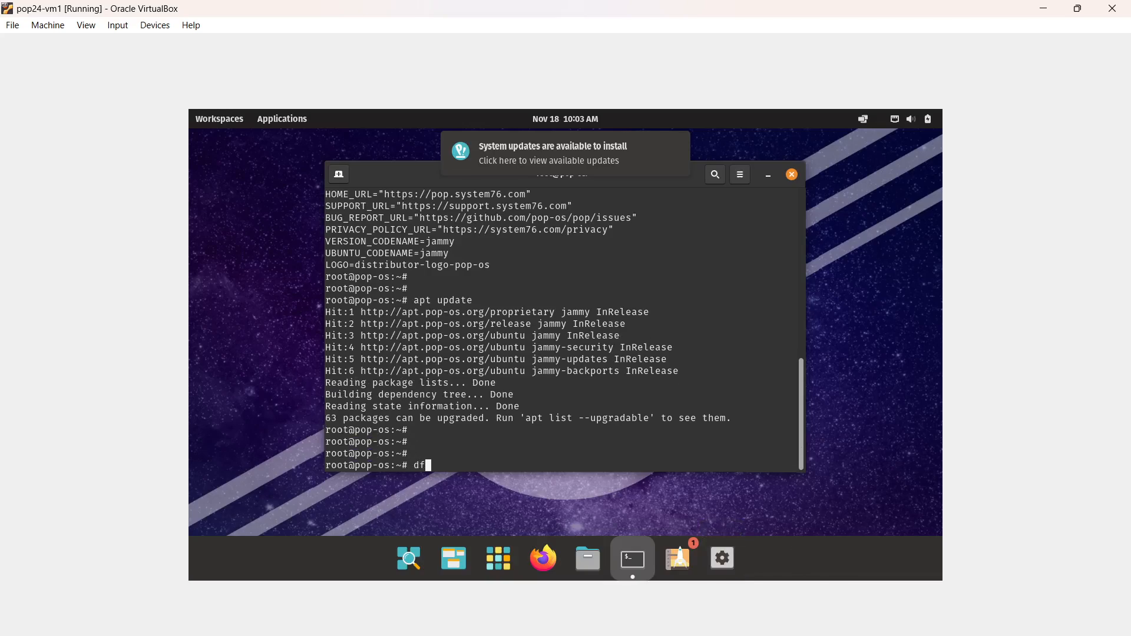
pyautogui.write('-h /')
pyautogui.press('Return')
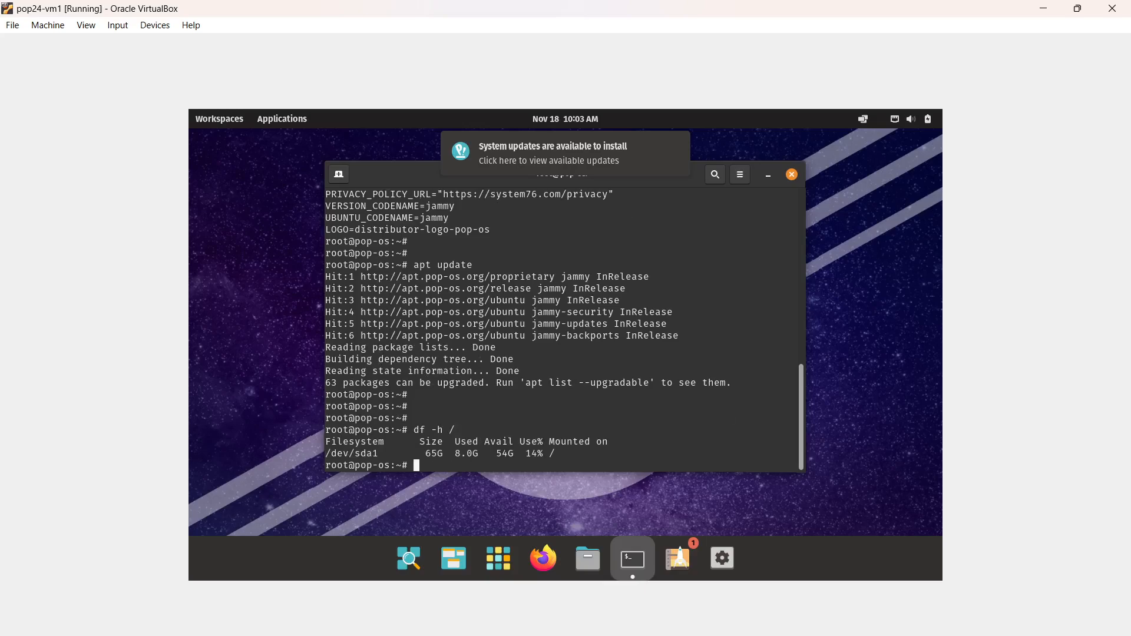
# Check memory and swap usage with free -h and highlight the used memory and used disk space figures.
pyautogui.write('free -h')
pyautogui.press('Return')
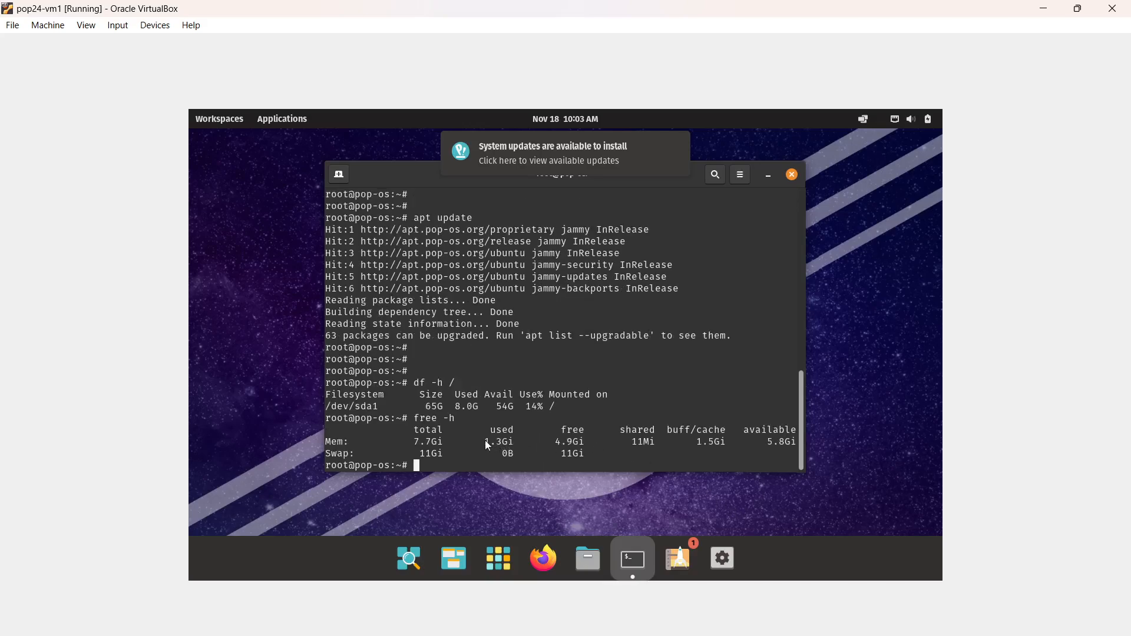
pyautogui.moveTo(487, 445); pyautogui.dragTo(525, 453)
pyautogui.moveTo(416, 443); pyautogui.dragTo(485, 411)
pyautogui.click(464, 412)
# Open the application library to view the applications installed on the system.
pyautogui.click(504, 571)
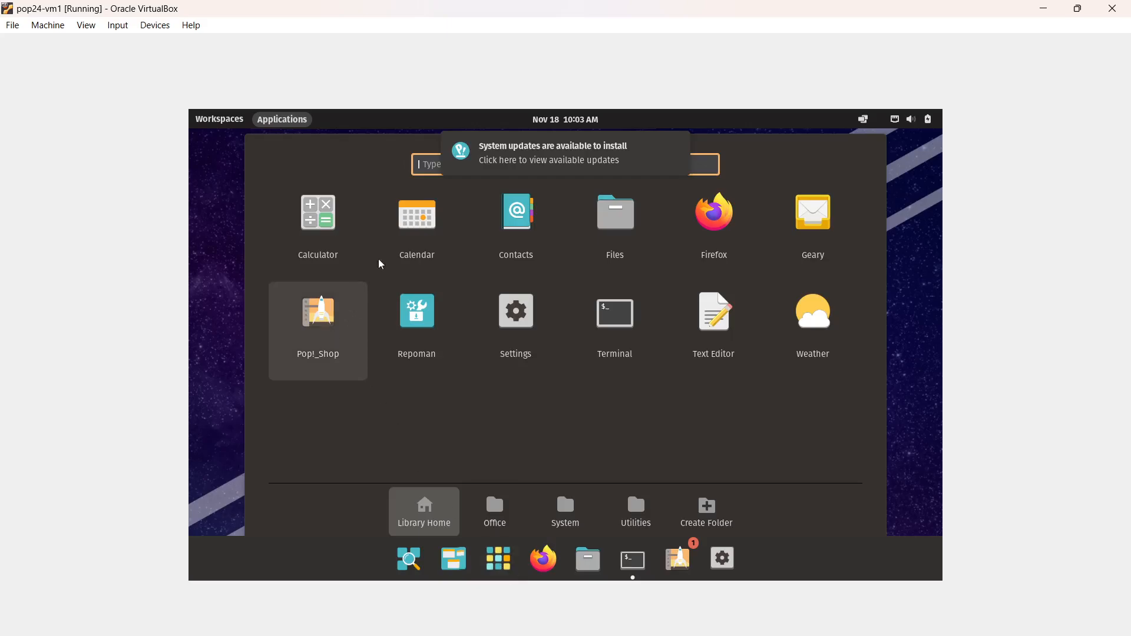